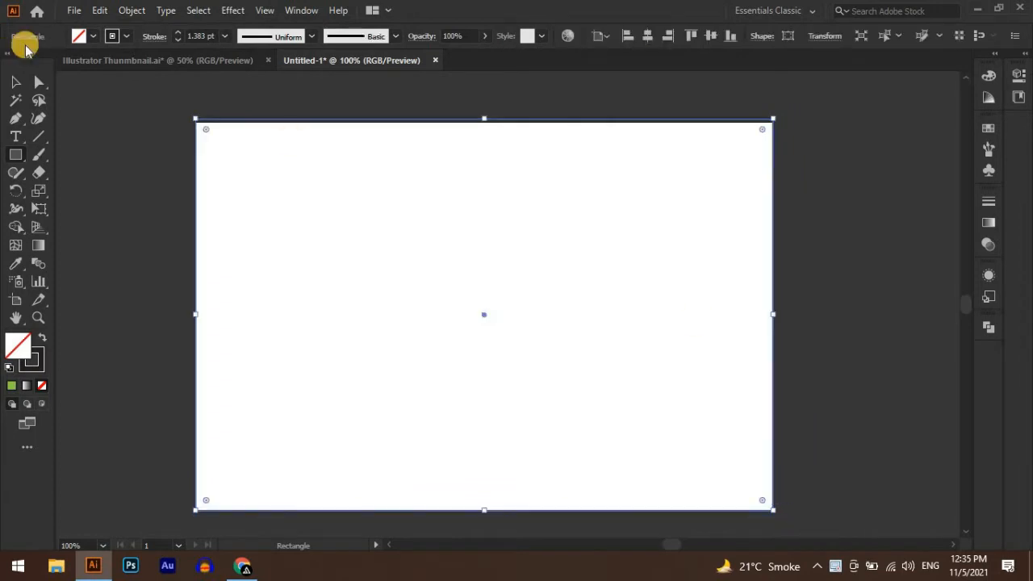
Fill the selected artboard-sized rectangle with the black swatch.
{"action": "left_click", "coordinate": [95, 37]}
{"action": "left_click", "coordinate": [39, 62]}
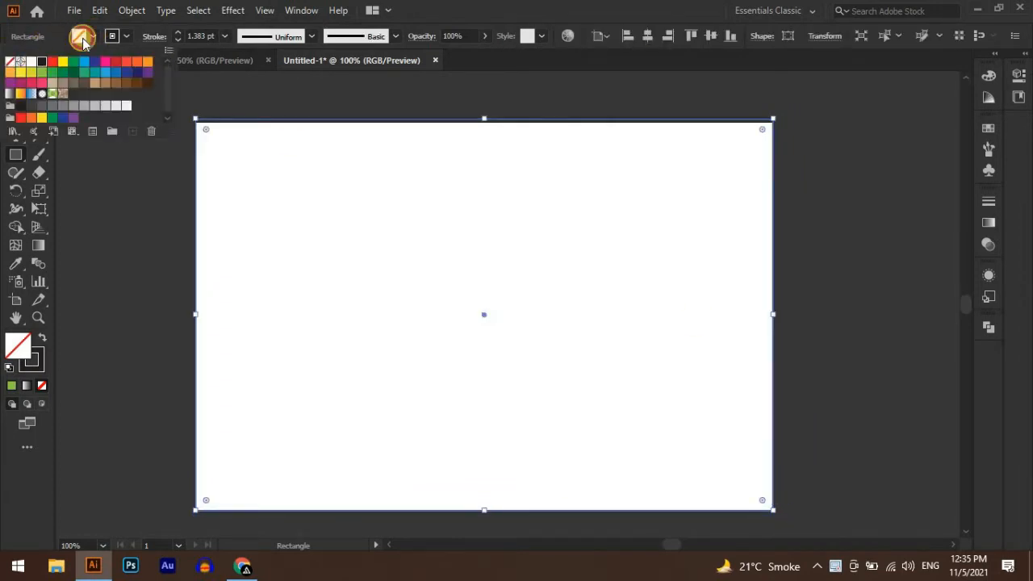
{"action": "left_click", "coordinate": [90, 37]}
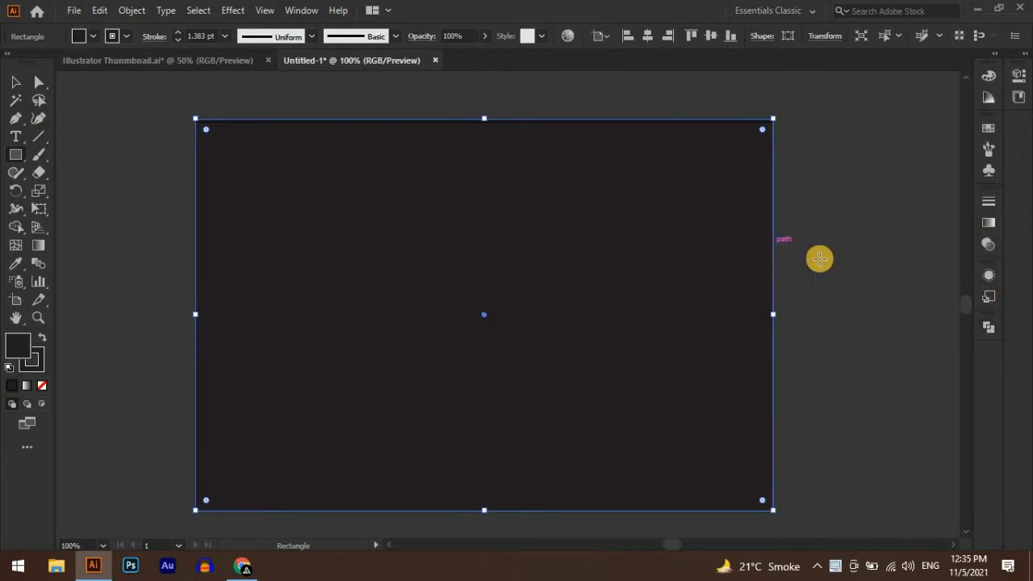
Lock the black background rectangle inside Layer 1 and close the layer list.
{"action": "key", "text": "F7"}
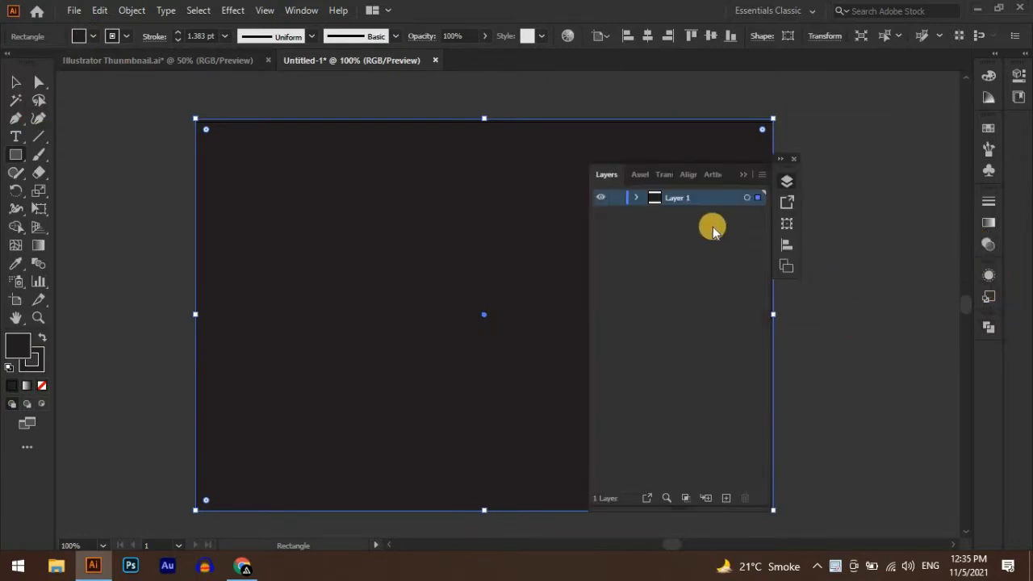
{"action": "left_click", "coordinate": [634, 199]}
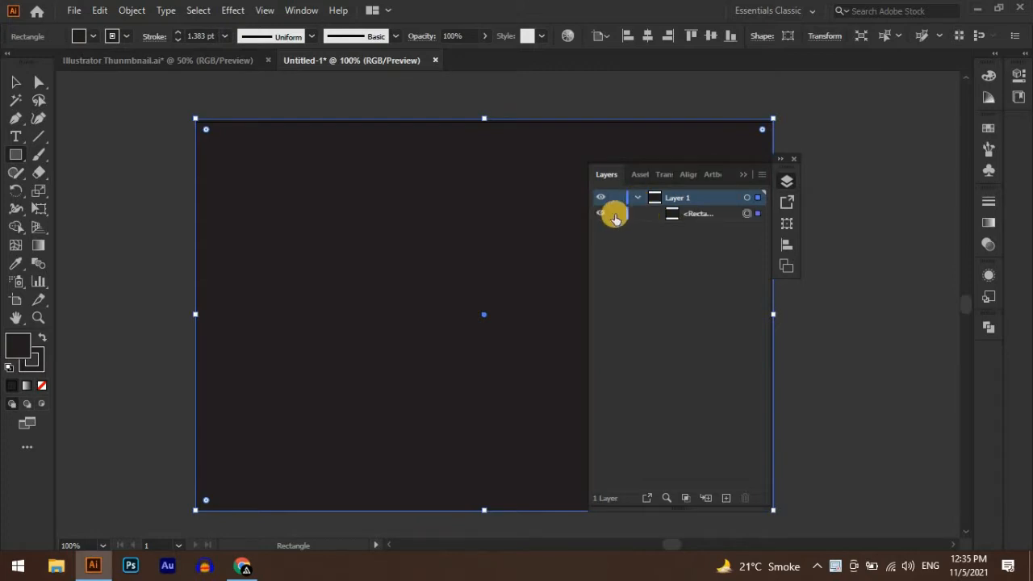
{"action": "left_click", "coordinate": [626, 214]}
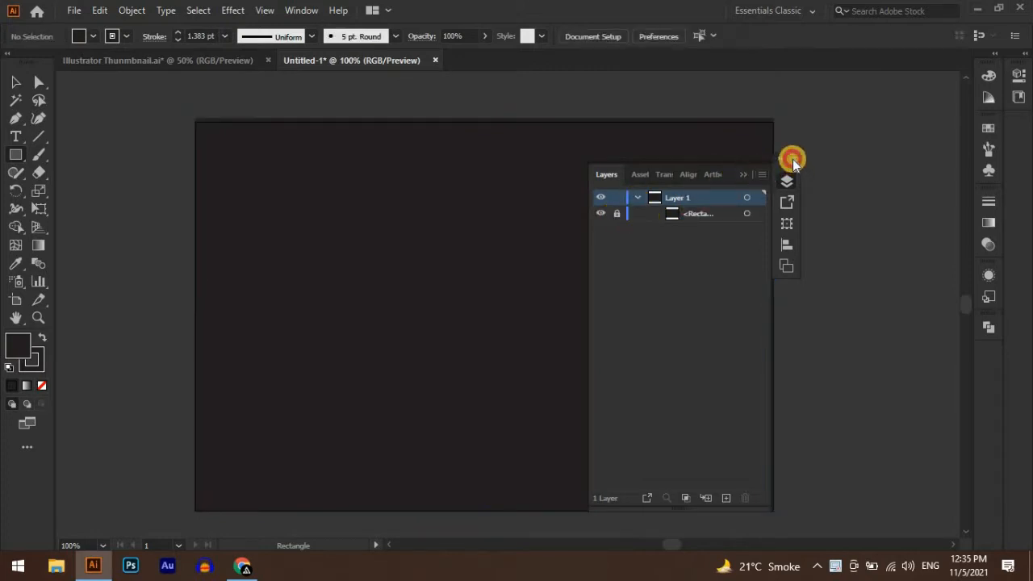
{"action": "left_click", "coordinate": [792, 159]}
{"action": "left_click", "coordinate": [18, 76]}
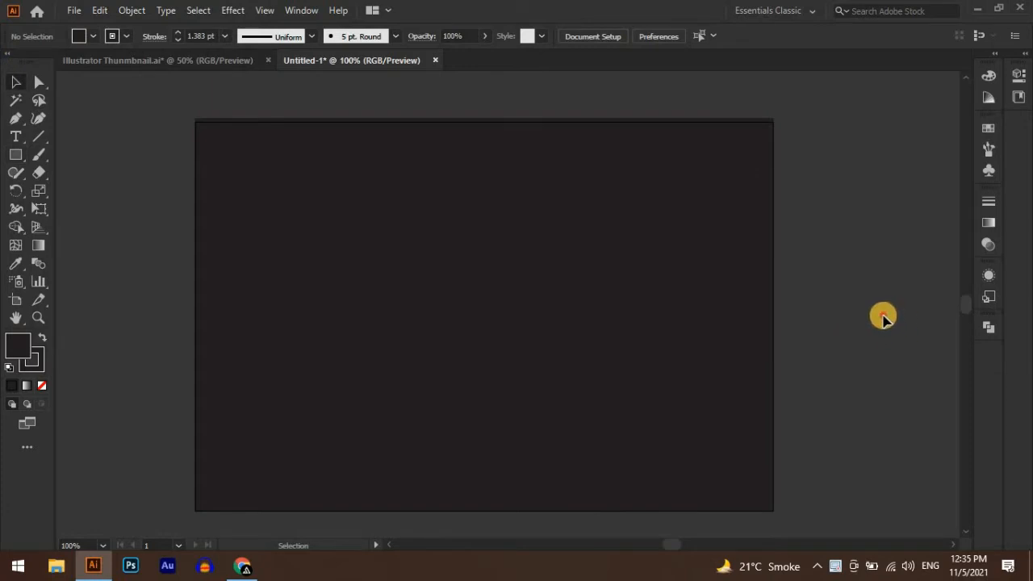
Draw a square outward from the artboard's center with no fill and a white stroke.
{"action": "left_click_drag", "start_coordinate": [21, 161], "coordinate": [83, 159]}
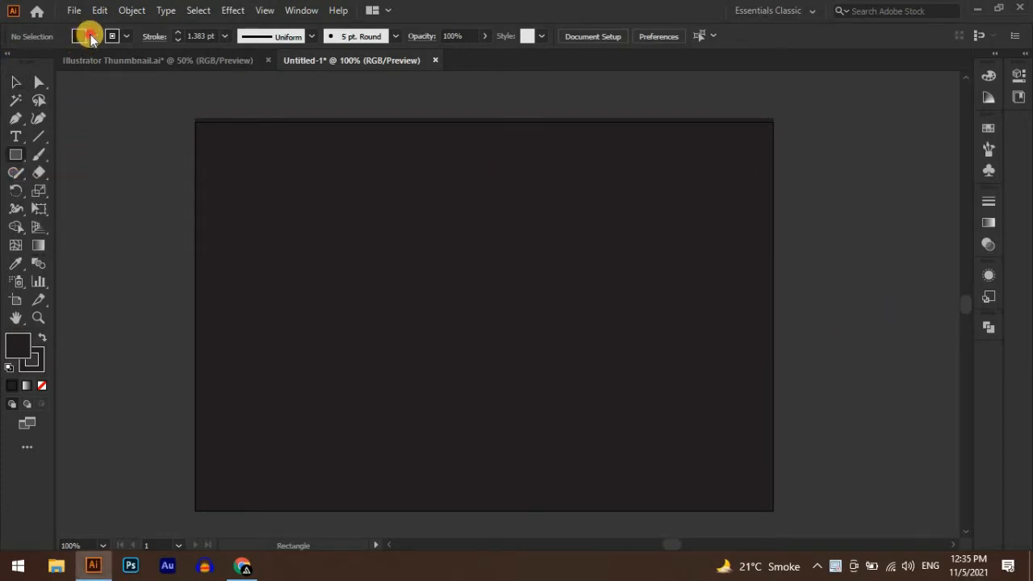
{"action": "left_click", "coordinate": [90, 37]}
{"action": "left_click", "coordinate": [10, 63]}
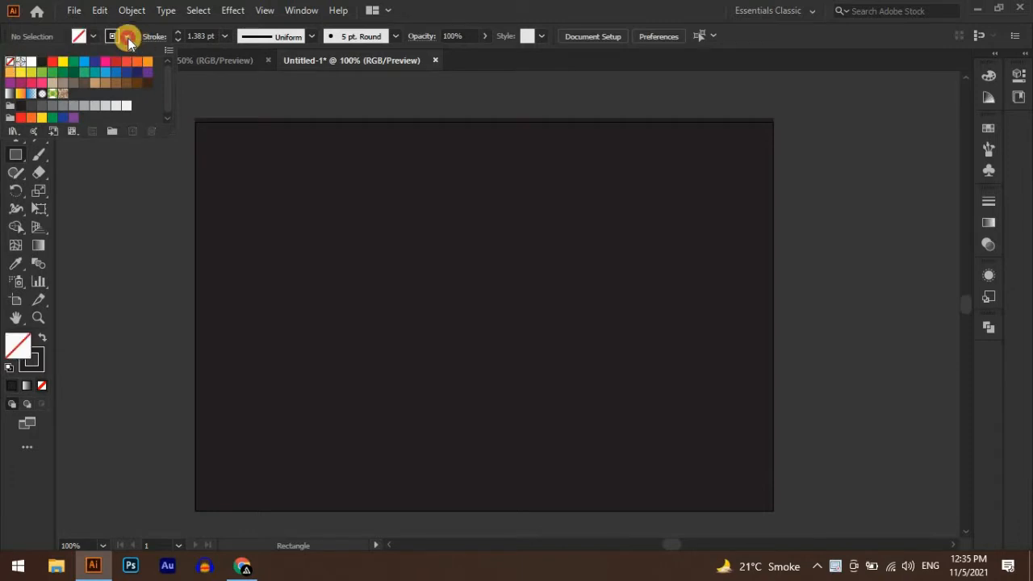
{"action": "left_click", "coordinate": [127, 37]}
{"action": "left_click", "coordinate": [118, 63]}
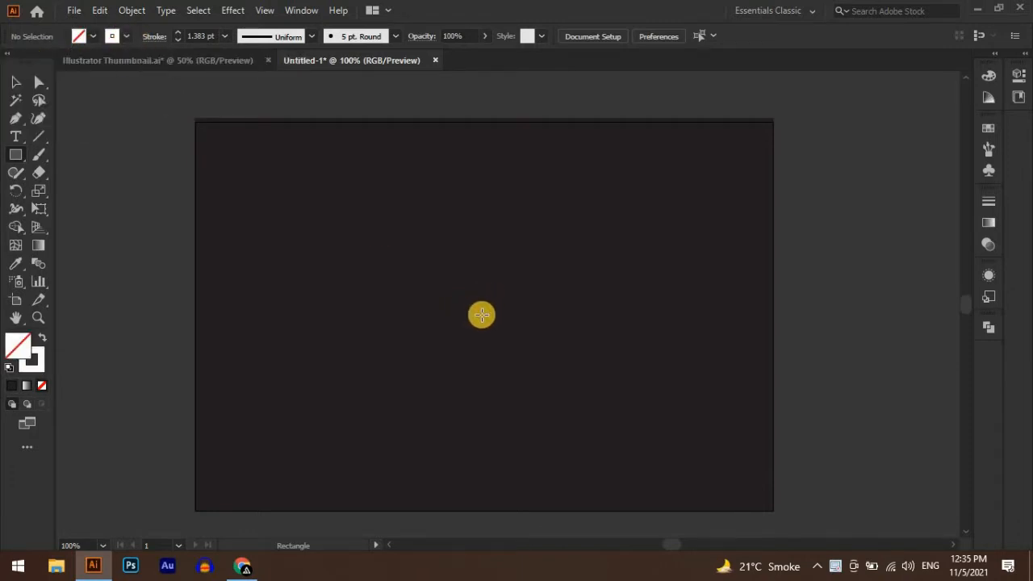
{"action": "left_click_drag", "start_coordinate": [484, 315], "coordinate": [567, 422]}
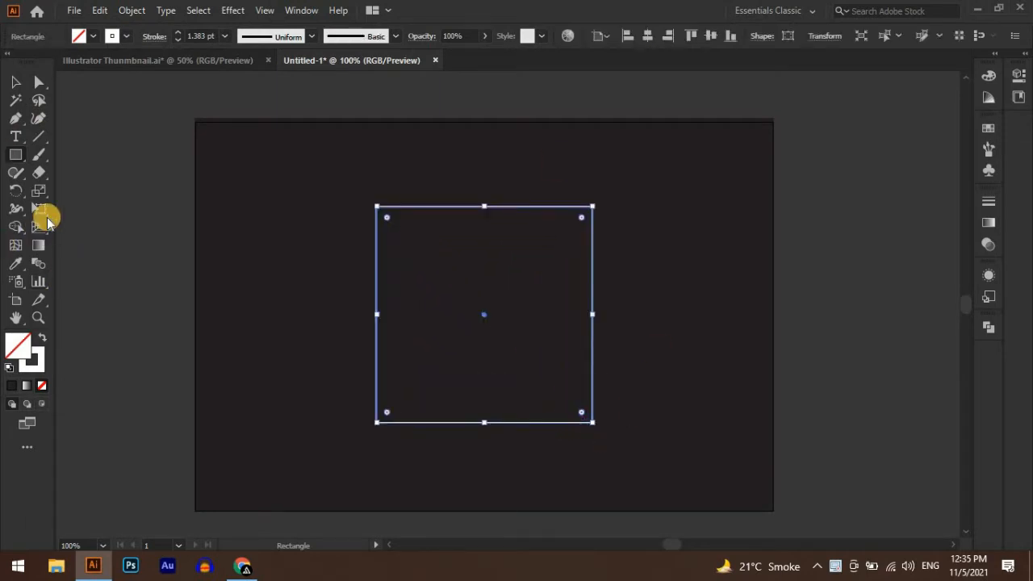
{"action": "left_click", "coordinate": [15, 81]}
Draw a horizontal line across the middle of the square from its left side to its right side.
{"action": "left_click", "coordinate": [39, 136]}
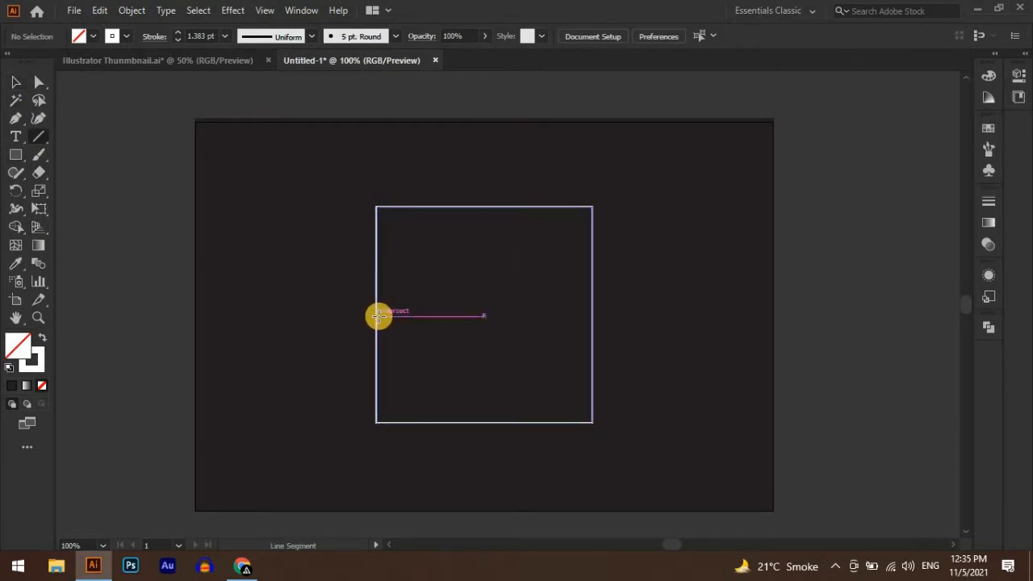
{"action": "left_click_drag", "start_coordinate": [378, 315], "coordinate": [592, 315]}
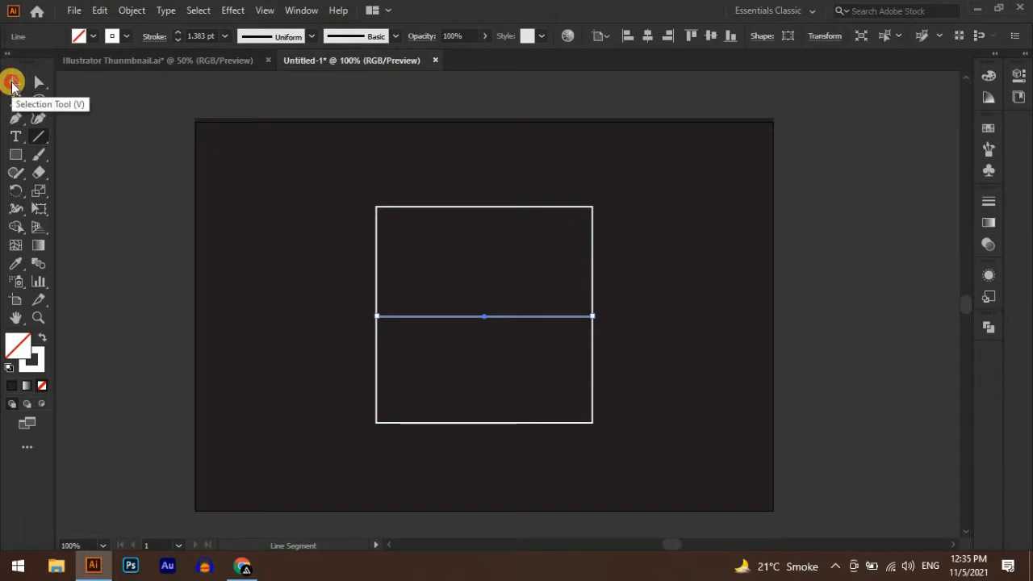
{"action": "left_click", "coordinate": [12, 84]}
Draw a circle centered on the midpoint of the horizontal line, about a third of the square's width, and deselect it.
{"action": "left_click_drag", "start_coordinate": [20, 159], "coordinate": [76, 190]}
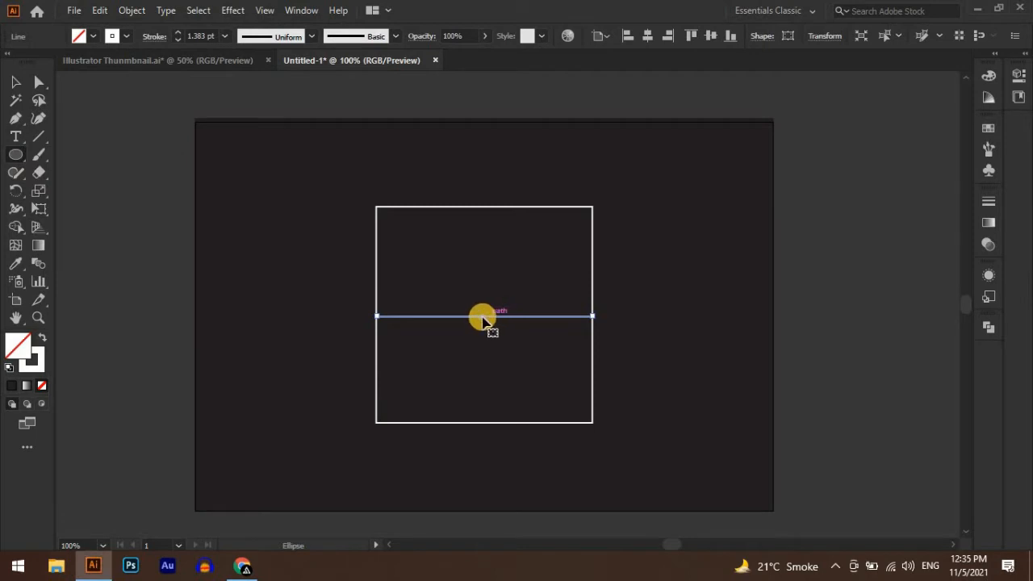
{"action": "left_click", "coordinate": [11, 84]}
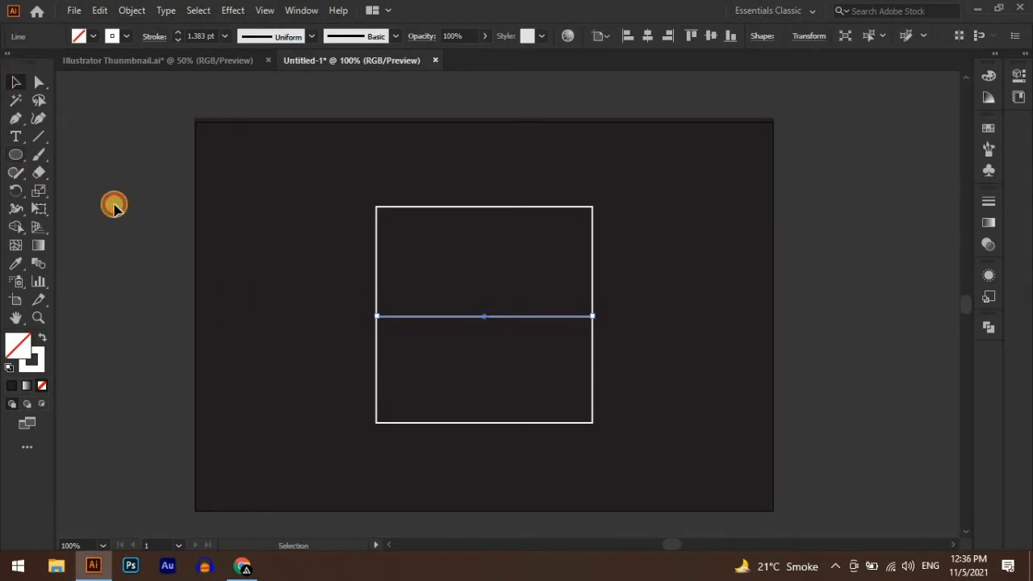
{"action": "left_click", "coordinate": [113, 206]}
{"action": "left_click", "coordinate": [14, 159]}
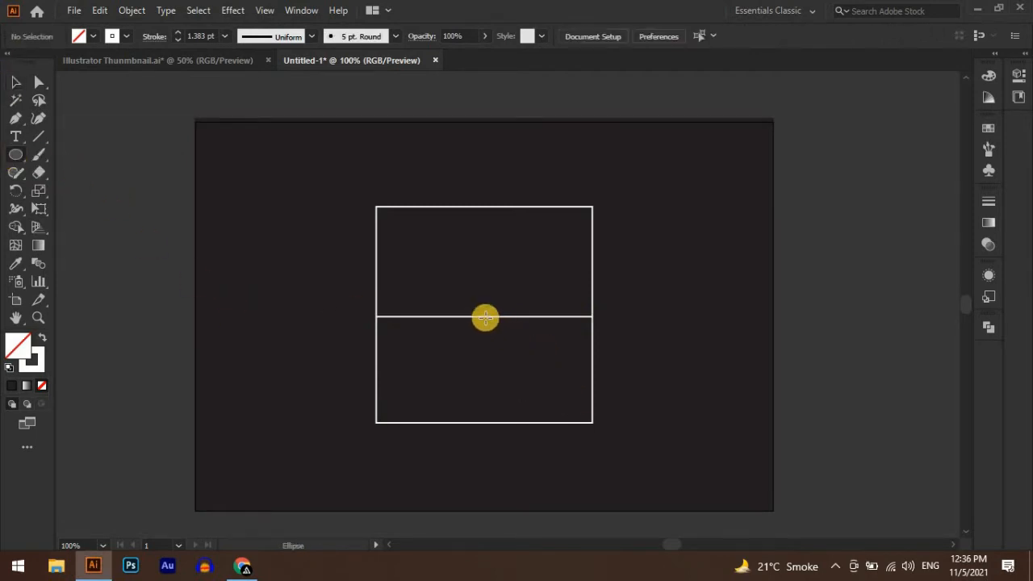
{"action": "left_click_drag", "start_coordinate": [485, 318], "coordinate": [524, 366]}
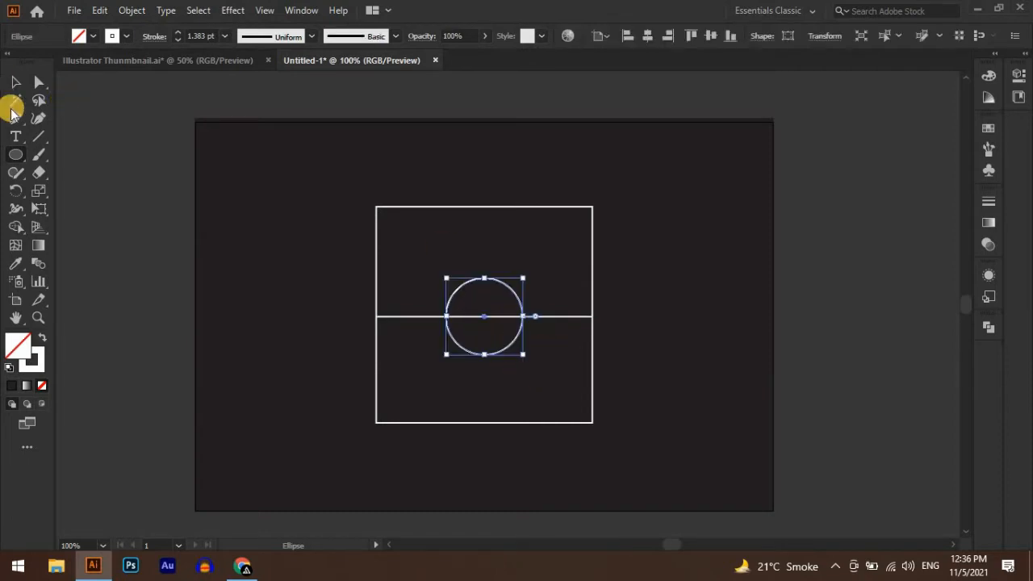
{"action": "left_click", "coordinate": [14, 82]}
{"action": "left_click", "coordinate": [109, 233]}
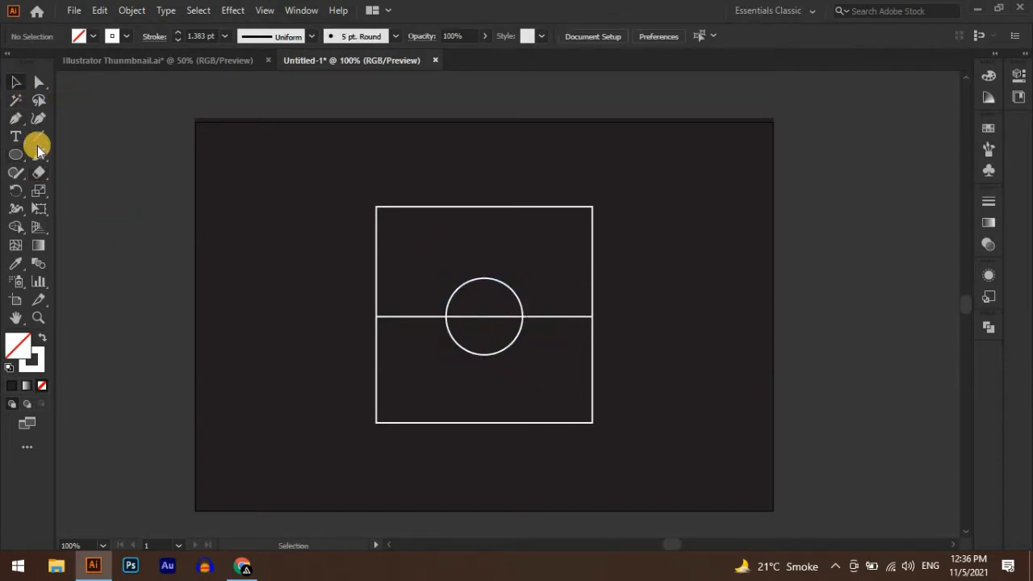
Draw a diagonal line about 147 px long from the square's top-right corner to the circle's center.
{"action": "left_click", "coordinate": [38, 138]}
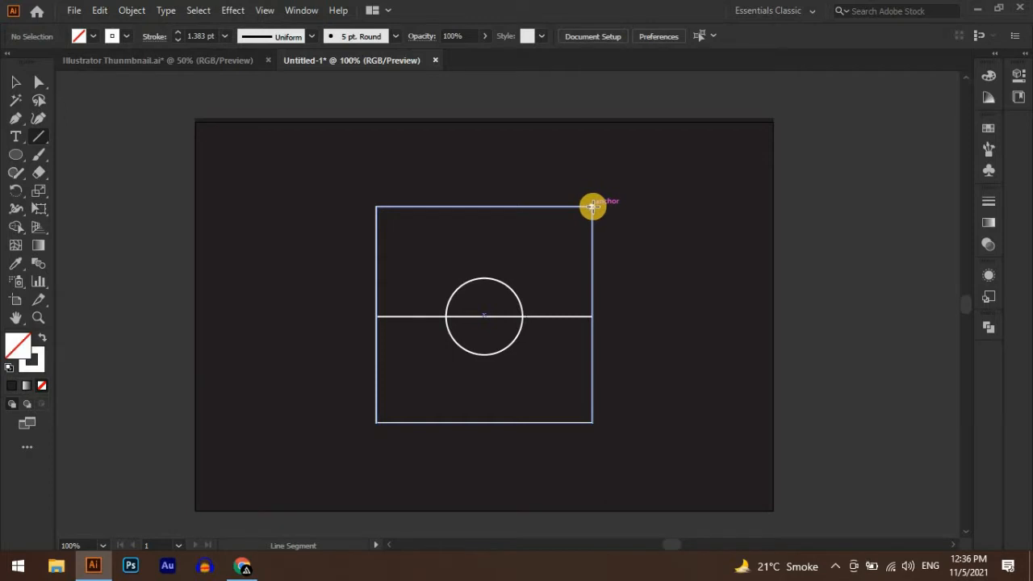
{"action": "left_click_drag", "start_coordinate": [592, 208], "coordinate": [484, 317]}
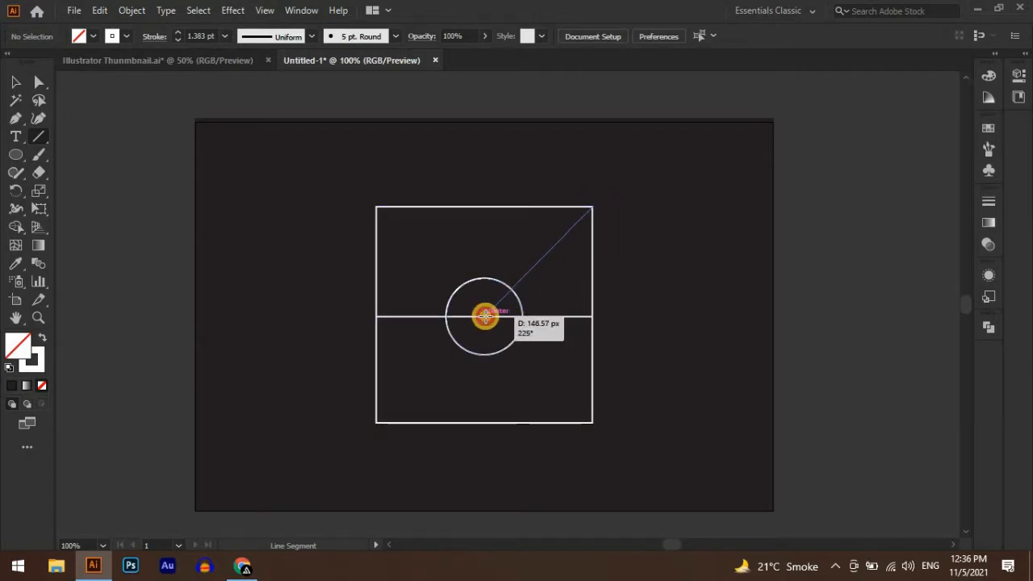
{"action": "left_click_drag", "start_coordinate": [486, 319], "coordinate": [484, 316]}
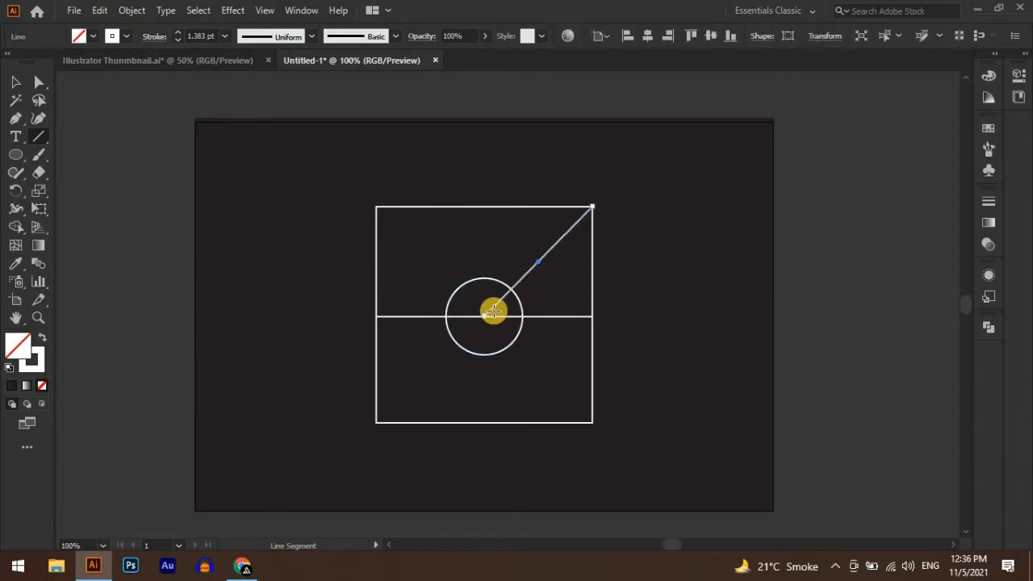
Create a reflected copy of the diagonal line across the vertical axis at 90°.
{"action": "right_click", "coordinate": [539, 268]}
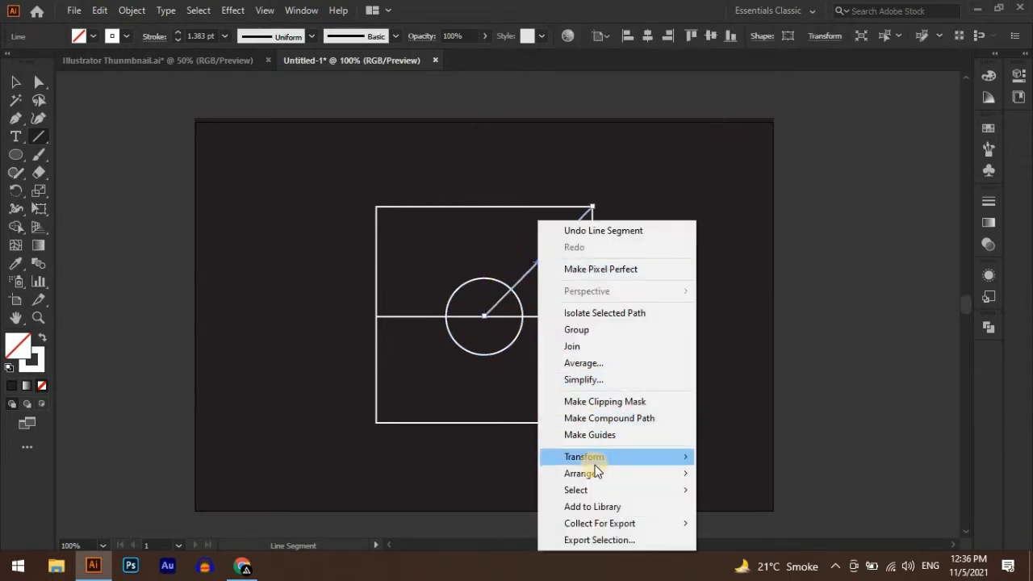
{"action": "mouse_move", "coordinate": [613, 457]}
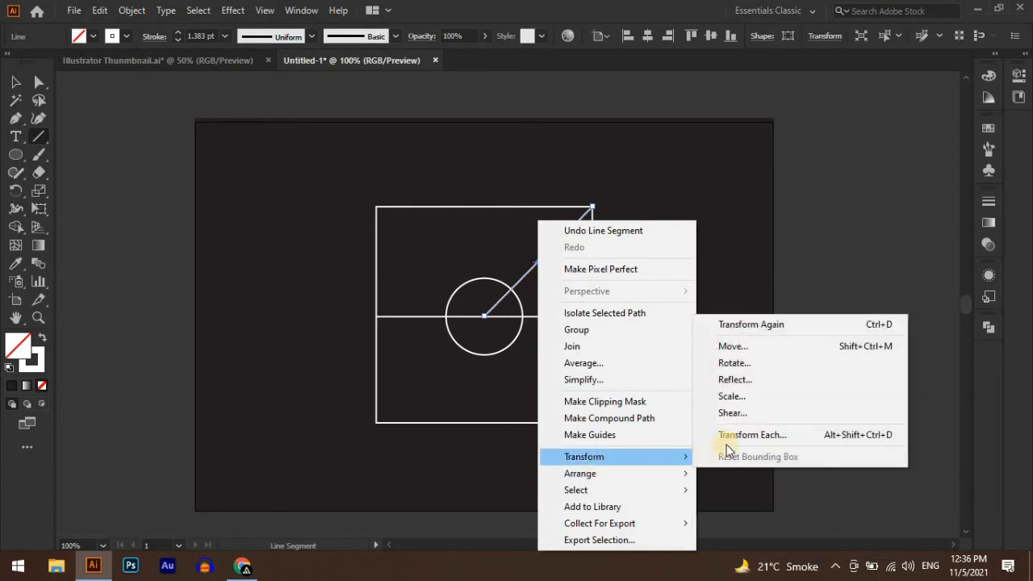
{"action": "left_click", "coordinate": [734, 379]}
{"action": "left_click_drag", "start_coordinate": [584, 137], "coordinate": [490, 149]}
{"action": "left_click", "coordinate": [517, 242]}
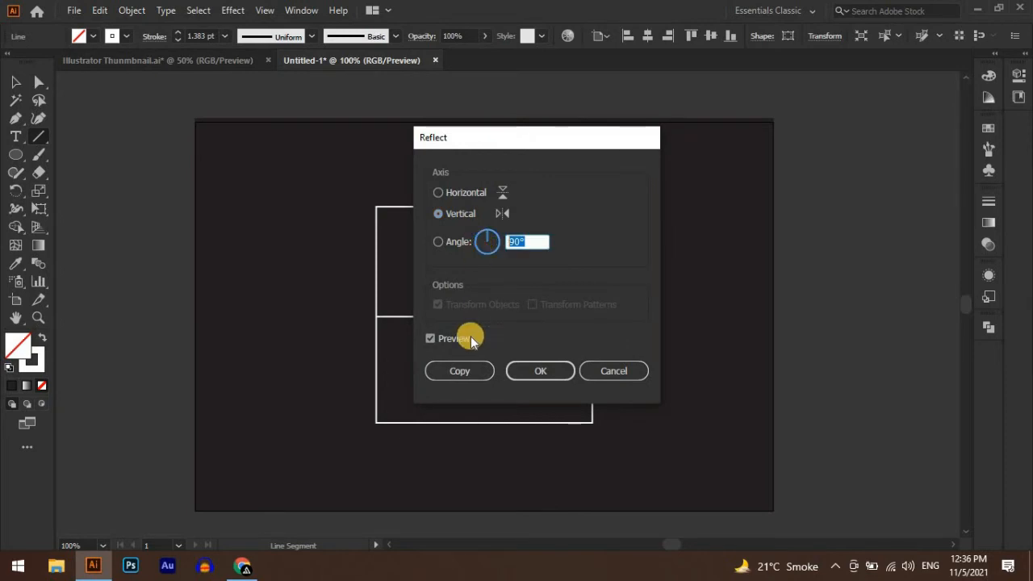
{"action": "left_click", "coordinate": [452, 369]}
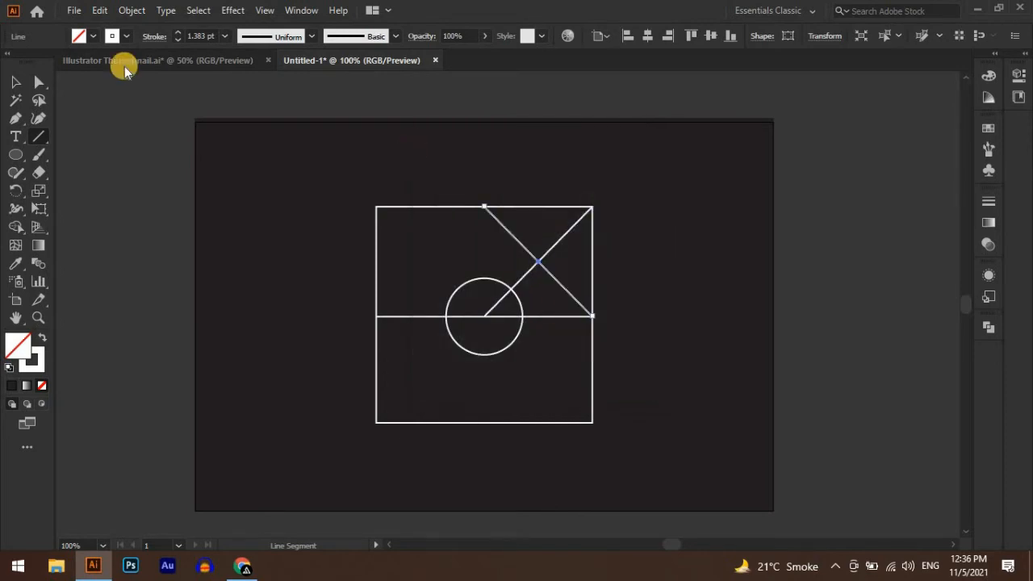
Move the reflected diagonal so it runs from the square's top-left corner to the circle's center, and deselect it.
{"action": "left_click", "coordinate": [14, 77]}
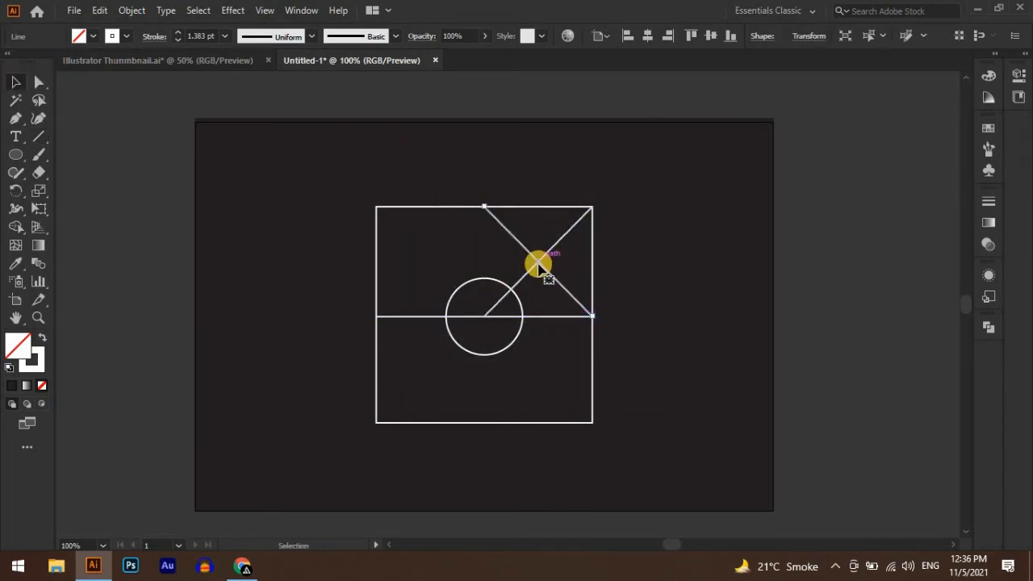
{"action": "left_click_drag", "start_coordinate": [539, 263], "coordinate": [433, 267]}
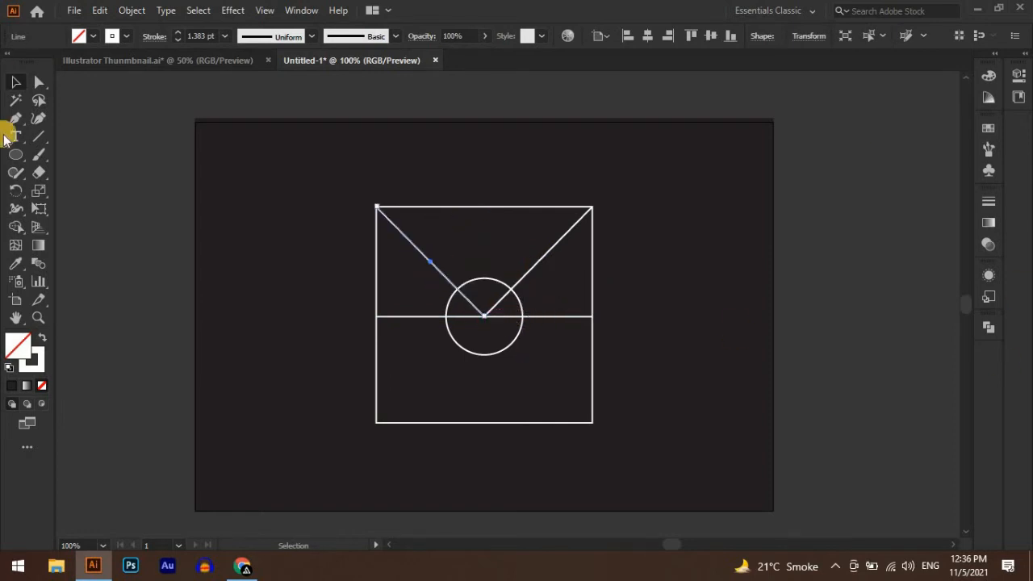
{"action": "left_click", "coordinate": [857, 262]}
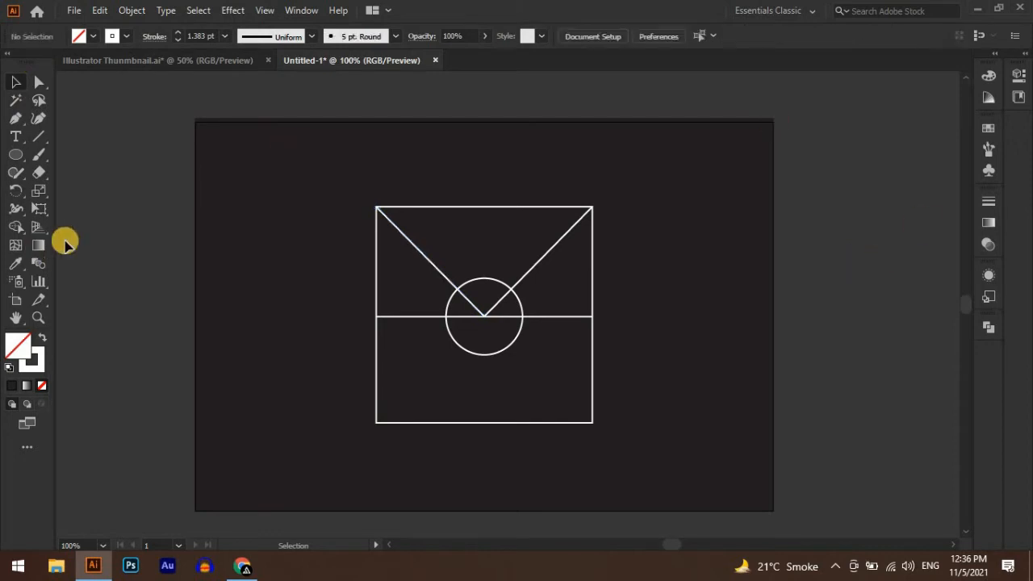
Draw a line from the square's top-right corner to its bottom midpoint and make a copy reflected across the vertical axis at 90°.
{"action": "left_click", "coordinate": [38, 141]}
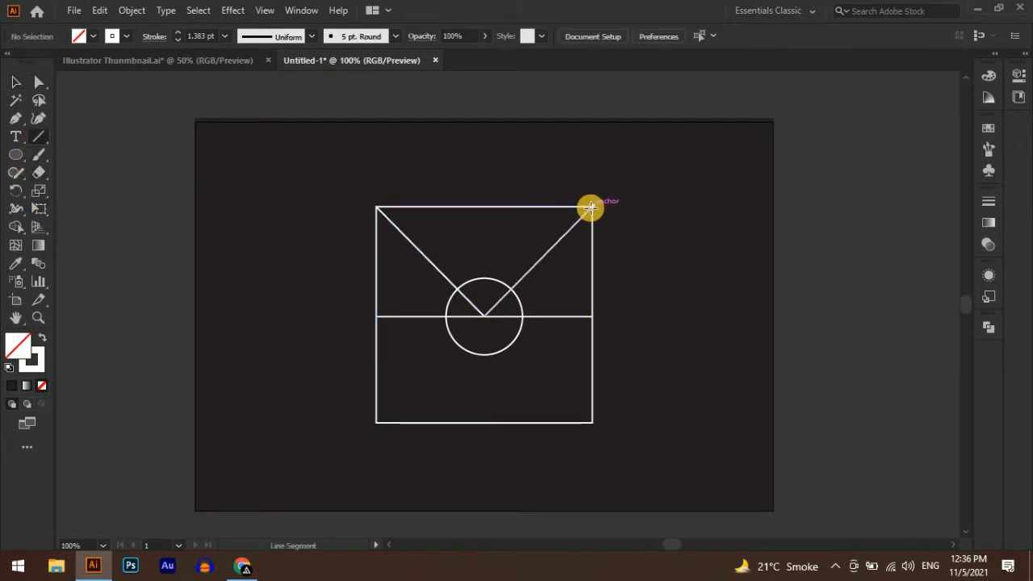
{"action": "left_click_drag", "start_coordinate": [591, 208], "coordinate": [485, 423]}
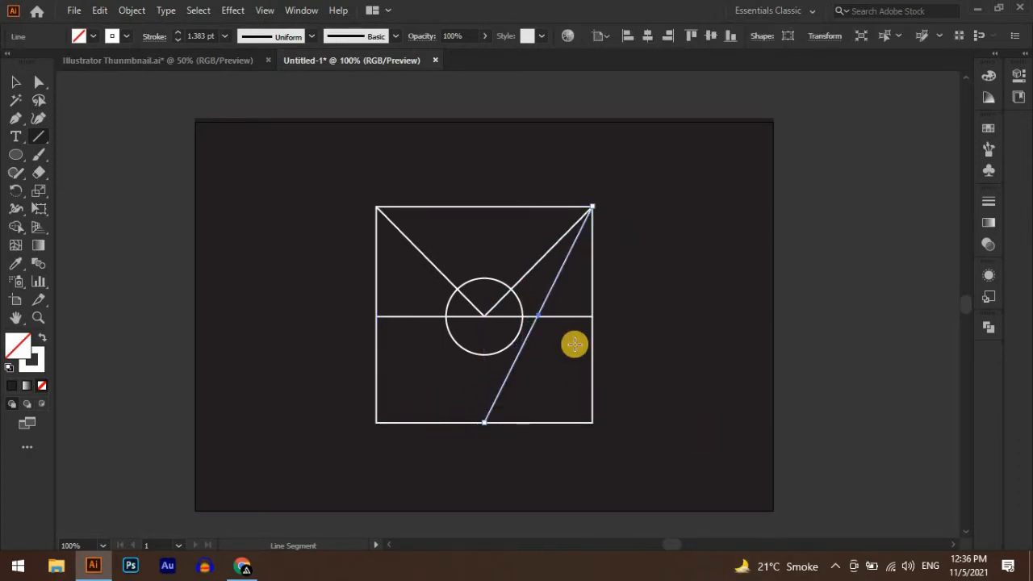
{"action": "right_click", "coordinate": [537, 318]}
{"action": "mouse_move", "coordinate": [606, 464]}
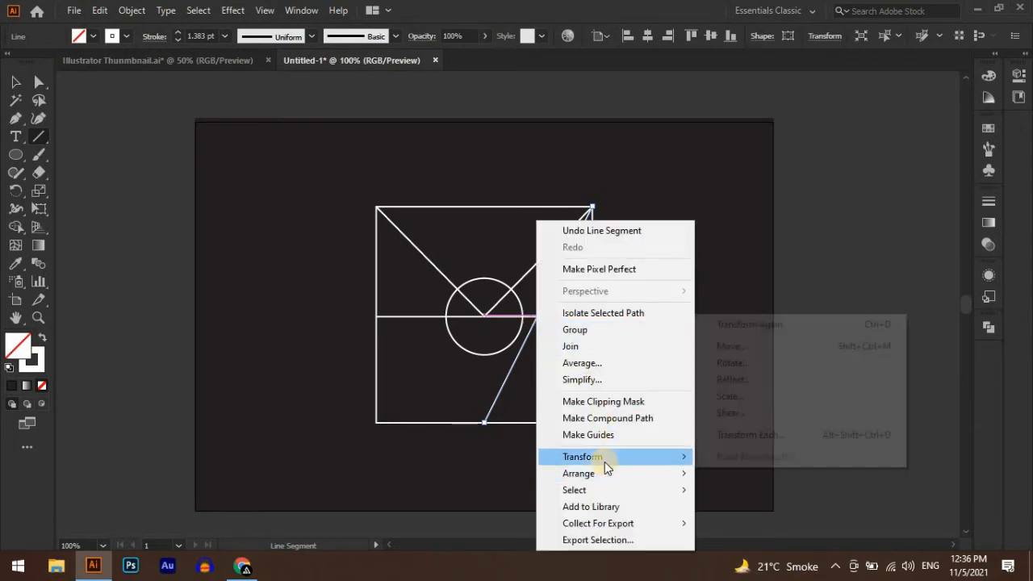
{"action": "left_click", "coordinate": [724, 378]}
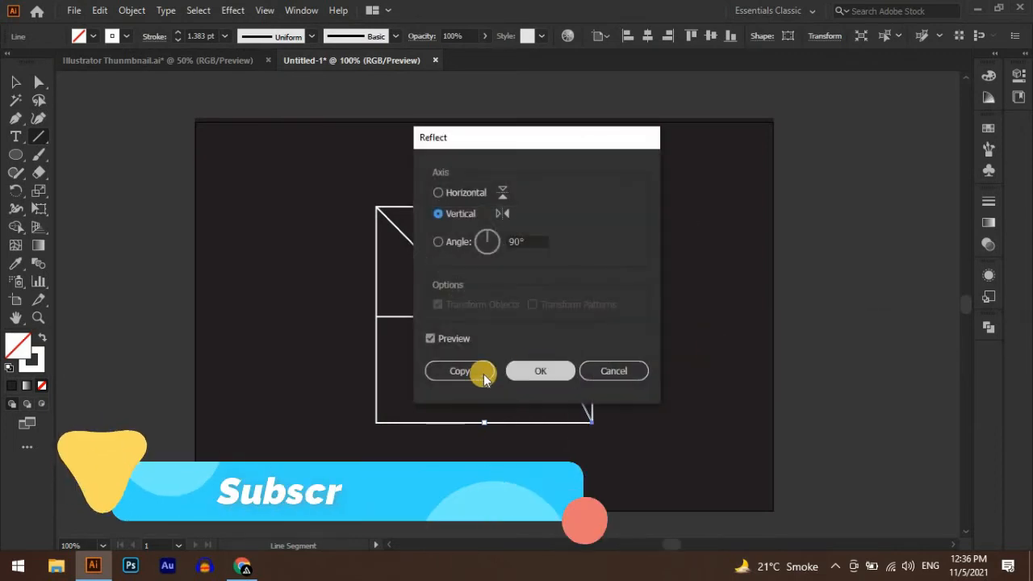
{"action": "left_click", "coordinate": [529, 241]}
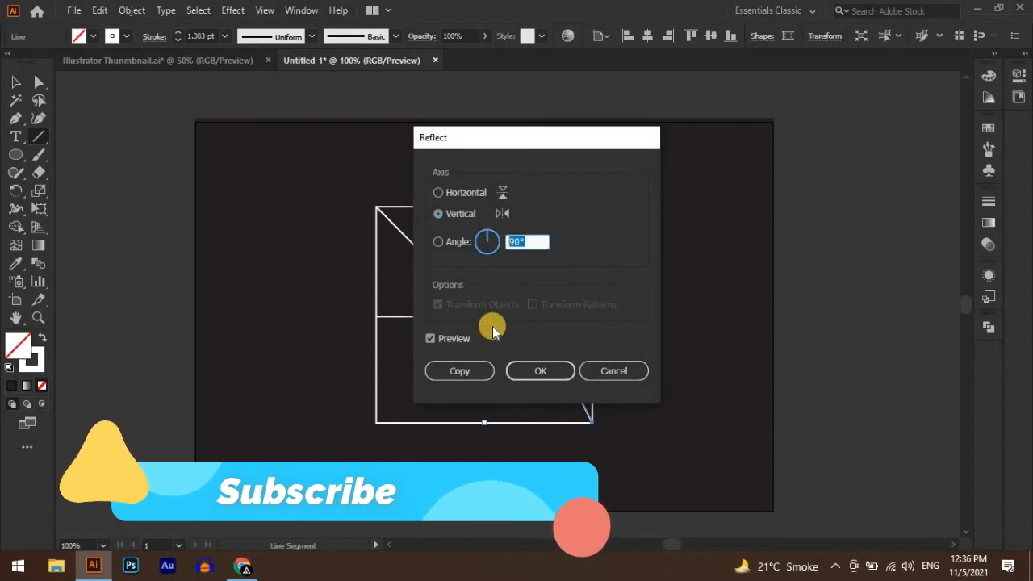
{"action": "left_click", "coordinate": [462, 371]}
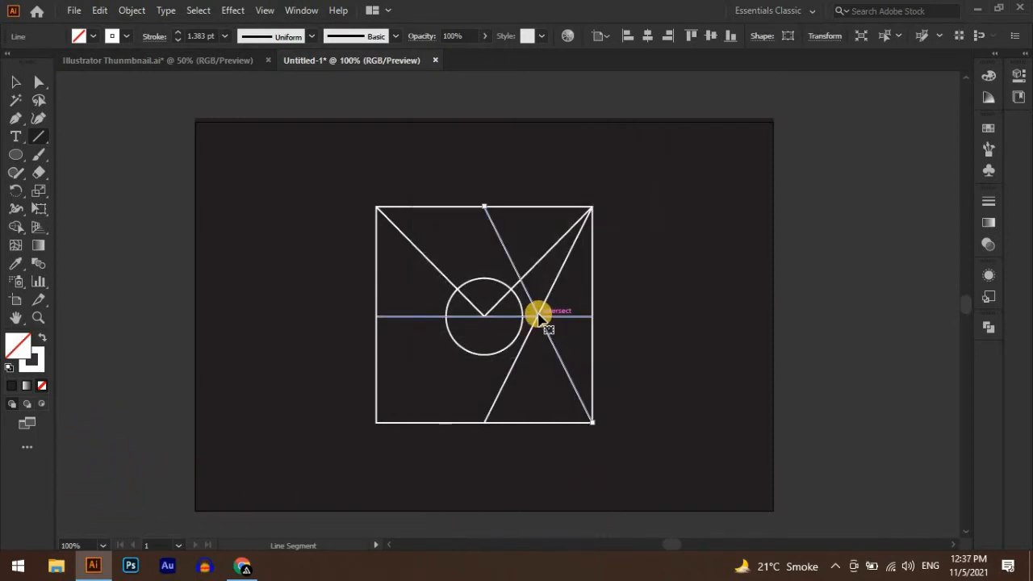
Move the reflected long line so it runs from the square's top-left corner to its bottom midpoint, and deselect it.
{"action": "left_click_drag", "start_coordinate": [529, 317], "coordinate": [430, 317]}
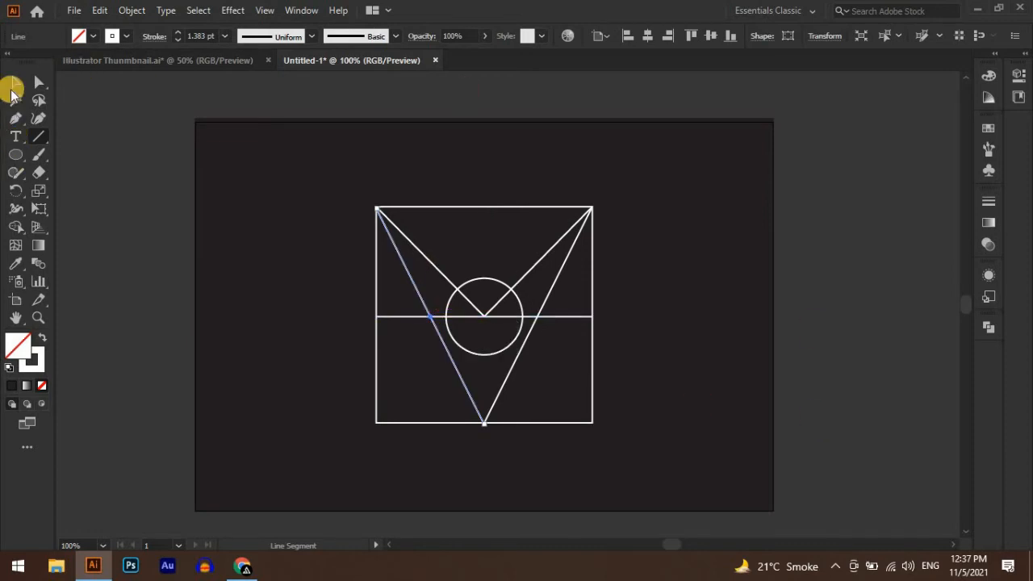
{"action": "left_click", "coordinate": [15, 82]}
{"action": "left_click", "coordinate": [864, 289]}
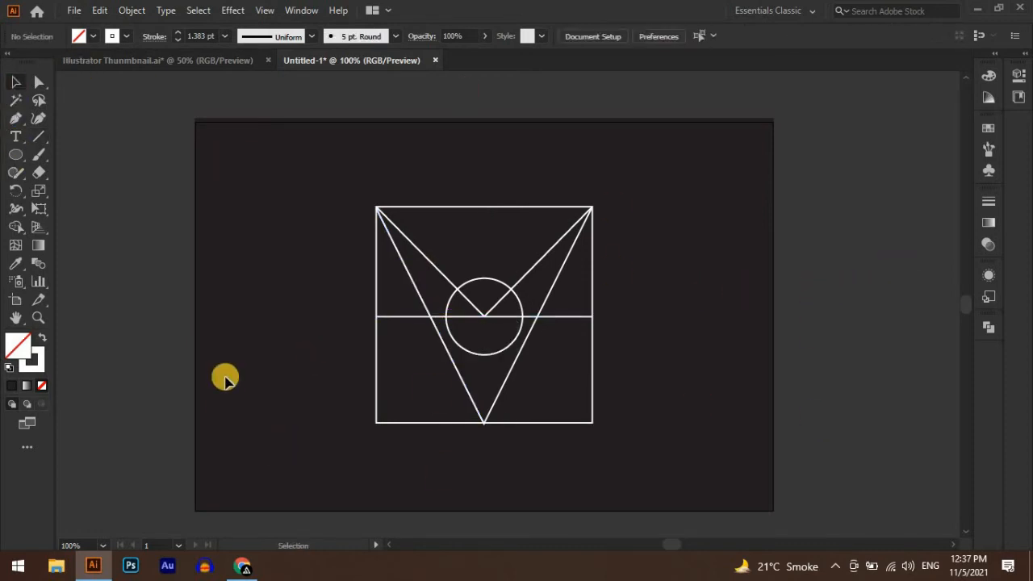
Draw a line from the square's bottom-left corner to its top midpoint and make a copy reflected across the vertical axis at 90°.
{"action": "left_click", "coordinate": [39, 136]}
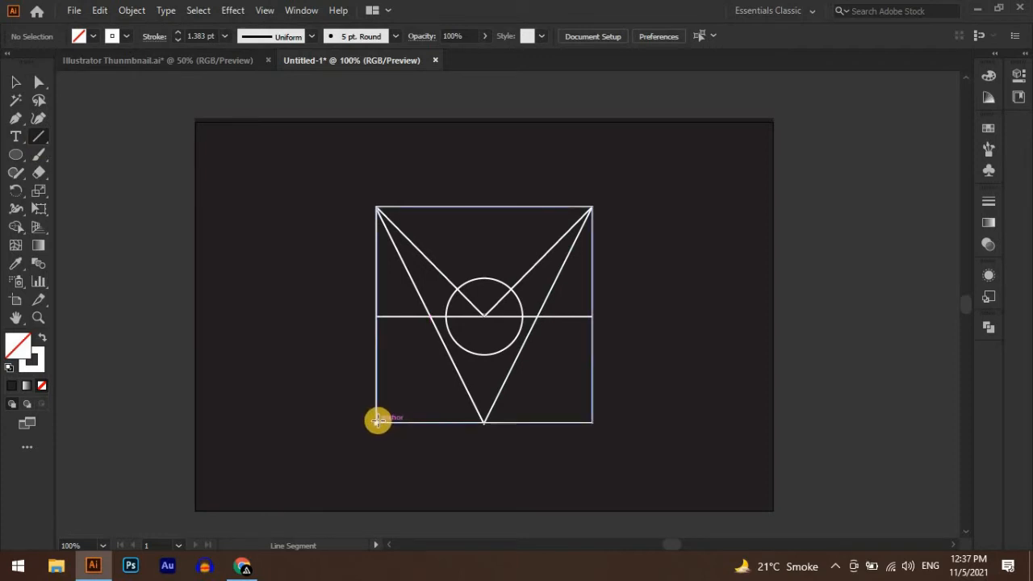
{"action": "left_click_drag", "start_coordinate": [377, 420], "coordinate": [484, 204]}
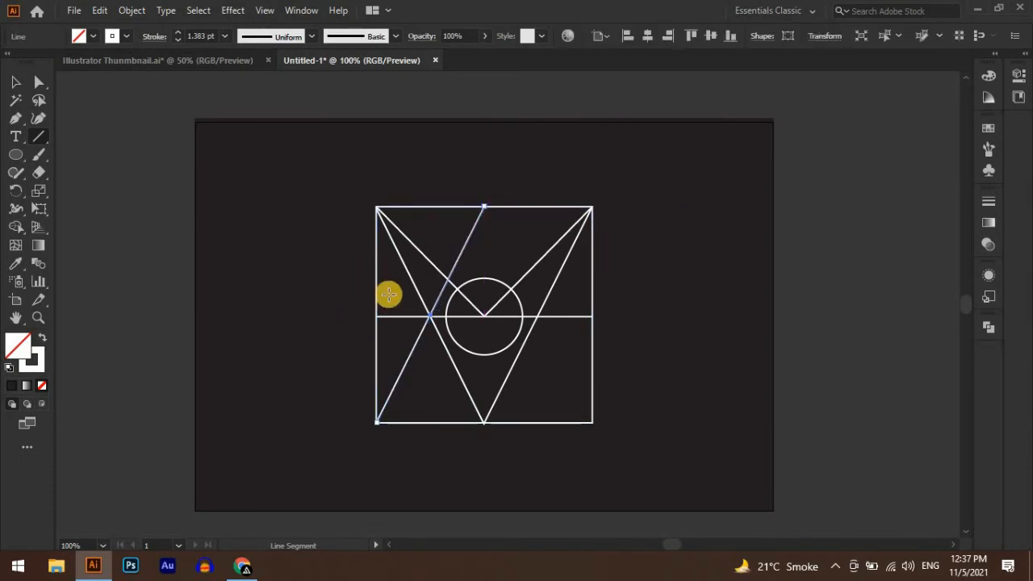
{"action": "right_click", "coordinate": [432, 305]}
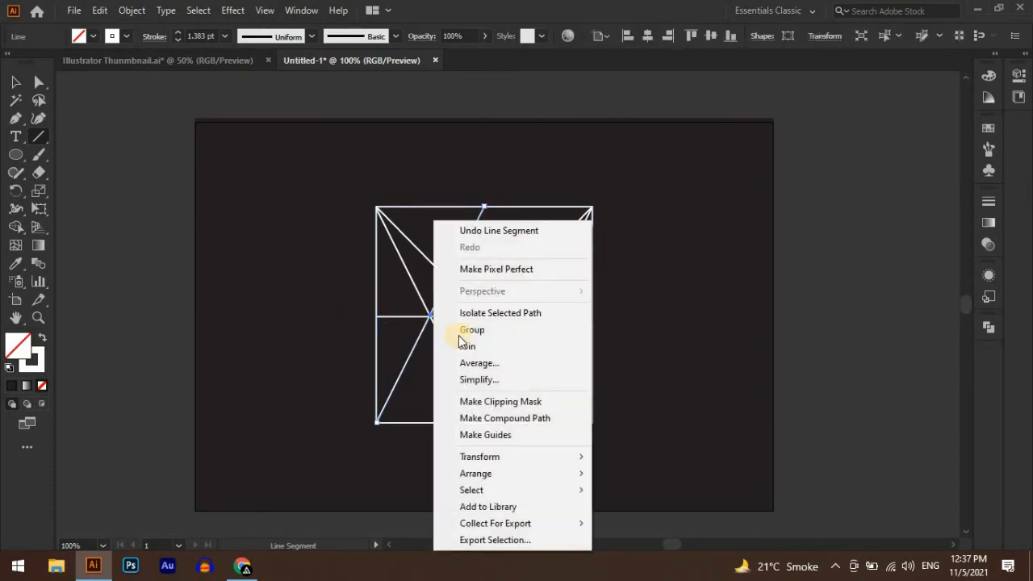
{"action": "mouse_move", "coordinate": [504, 458]}
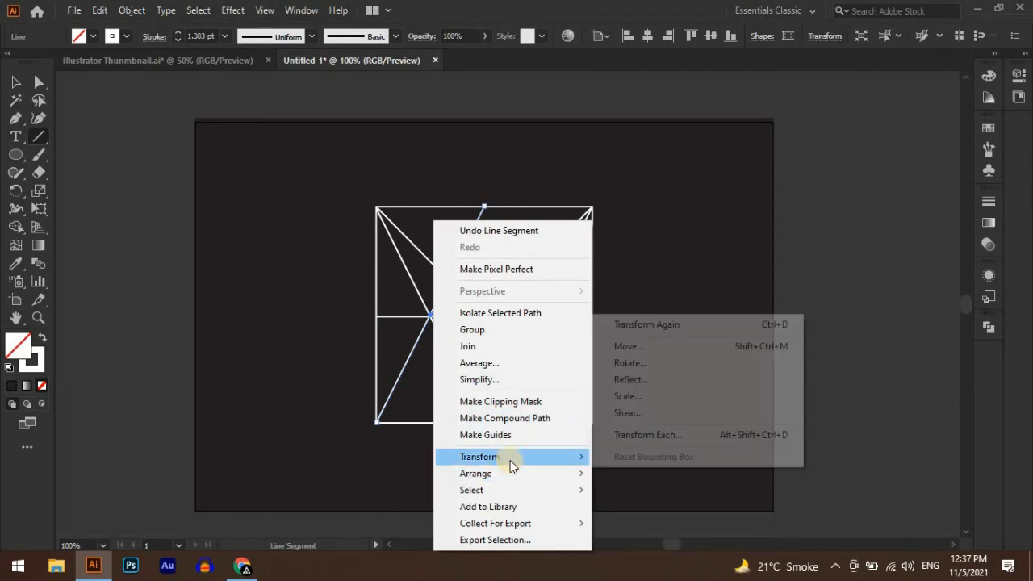
{"action": "left_click", "coordinate": [590, 385]}
{"action": "left_click", "coordinate": [483, 238]}
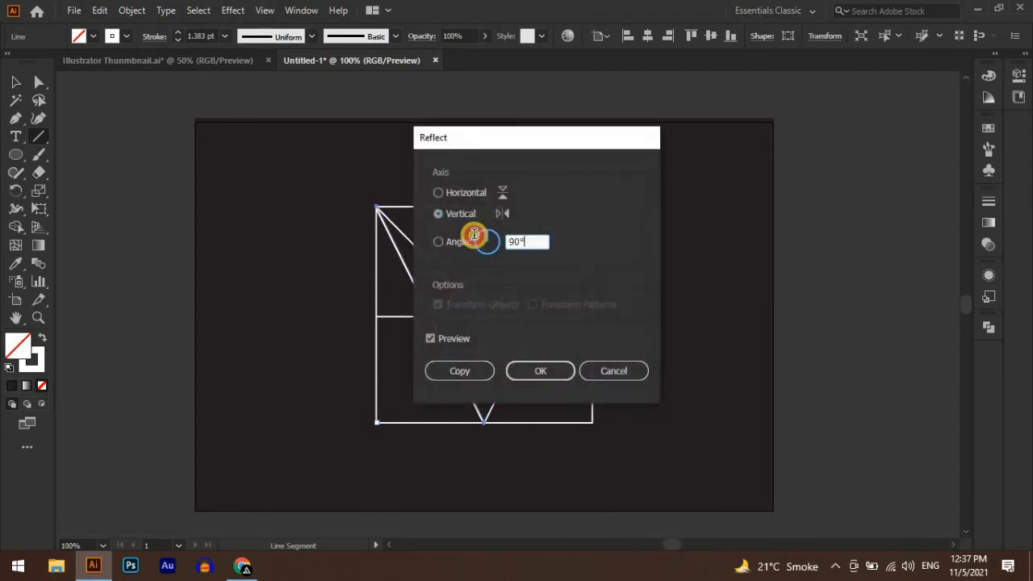
{"action": "left_click", "coordinate": [493, 370]}
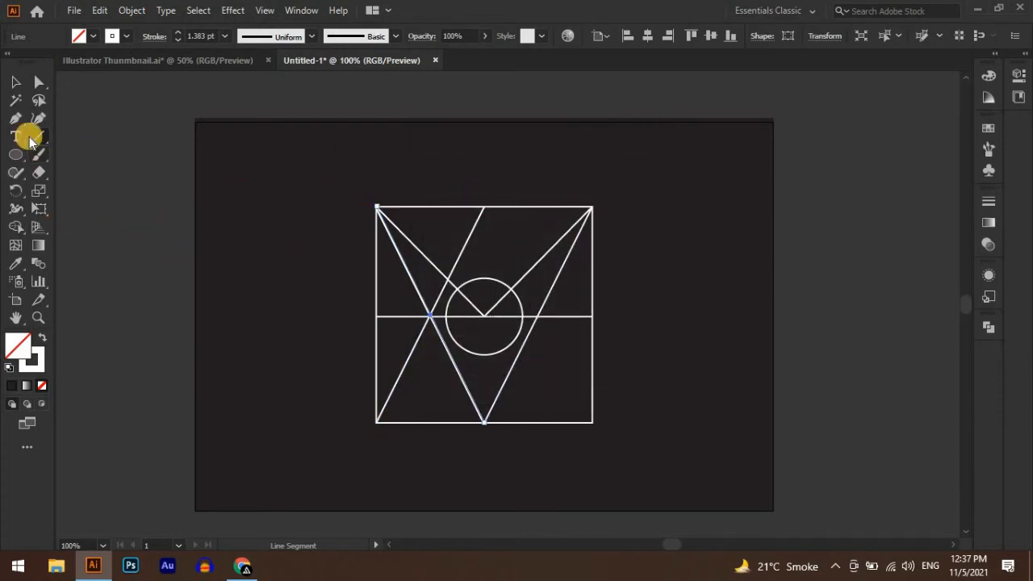
Move the newly reflected line so it runs from the square's top midpoint to its bottom-right corner, and deselect it.
{"action": "left_click", "coordinate": [11, 84]}
{"action": "left_click", "coordinate": [428, 319]}
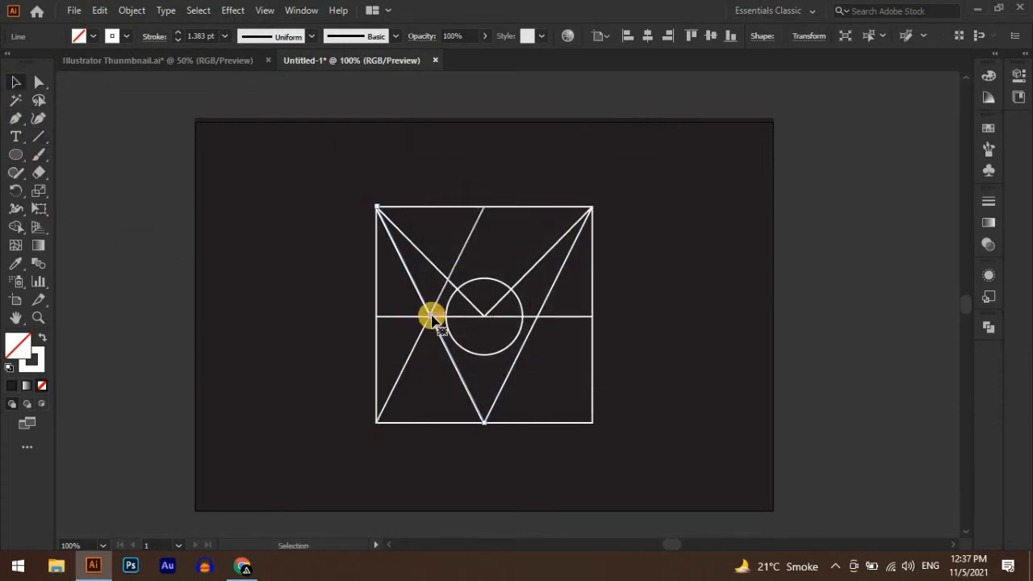
{"action": "left_click_drag", "start_coordinate": [432, 316], "coordinate": [538, 318]}
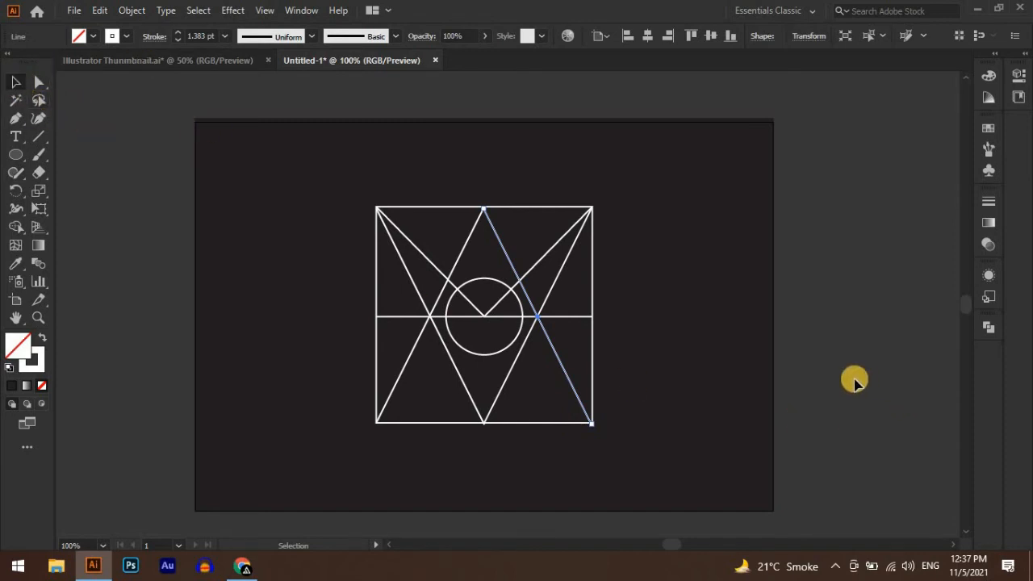
{"action": "left_click", "coordinate": [892, 376]}
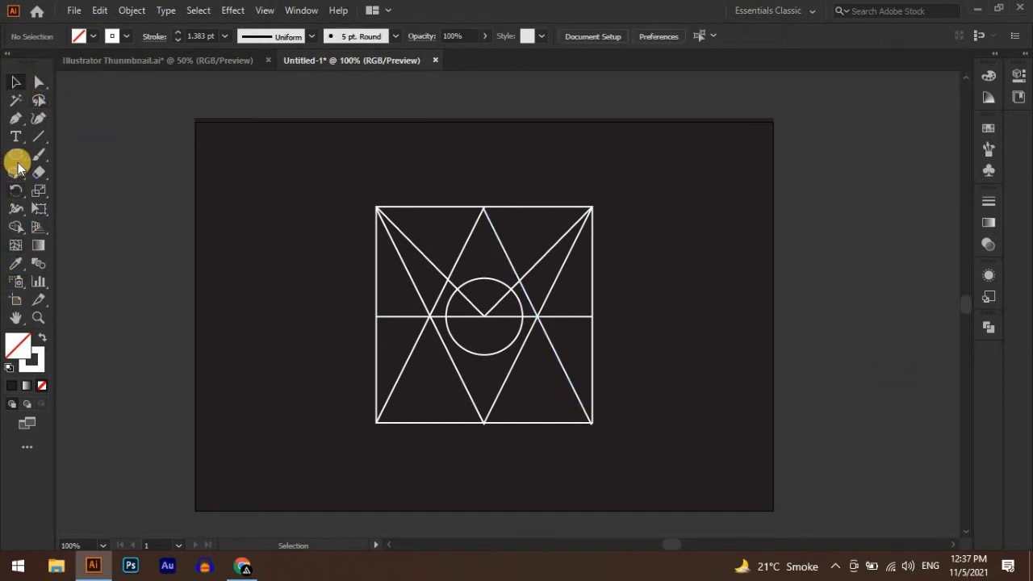
Draw a large circle from the center of the small circle outward until it touches all four sides of the square.
{"action": "left_click_drag", "start_coordinate": [18, 164], "coordinate": [94, 193]}
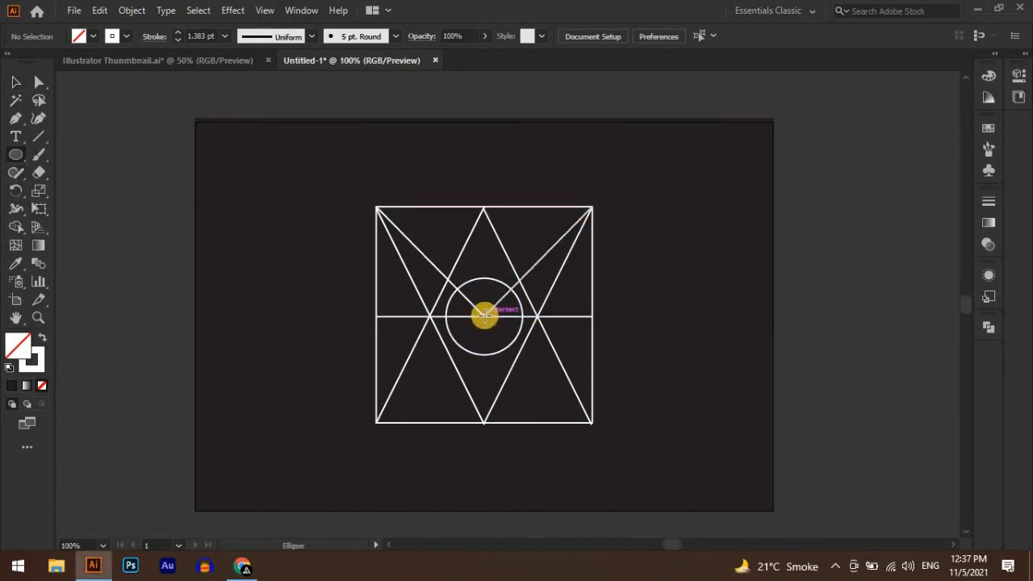
{"action": "left_click_drag", "start_coordinate": [484, 316], "coordinate": [549, 422]}
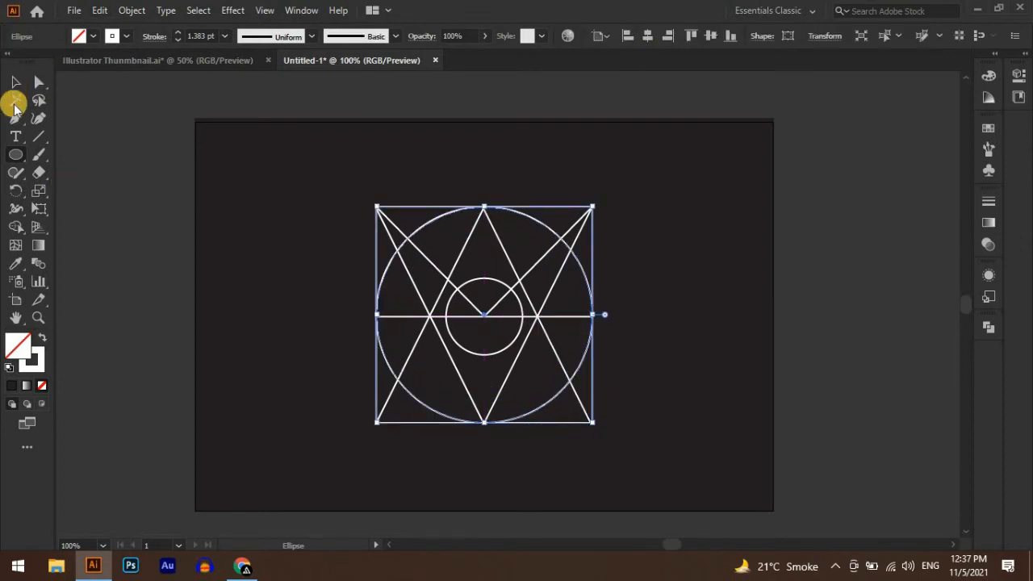
{"action": "left_click", "coordinate": [14, 81]}
Select all the line artwork and erase the arc segments of the large circle's left half with the Shape Builder tool.
{"action": "left_click_drag", "start_coordinate": [333, 183], "coordinate": [664, 475]}
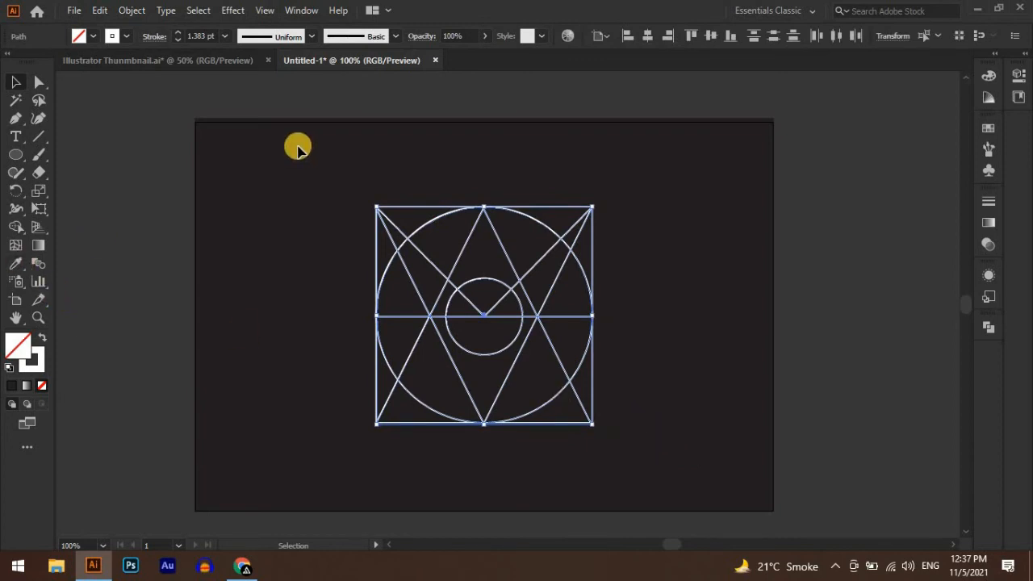
{"action": "left_click_drag", "start_coordinate": [306, 160], "coordinate": [663, 471]}
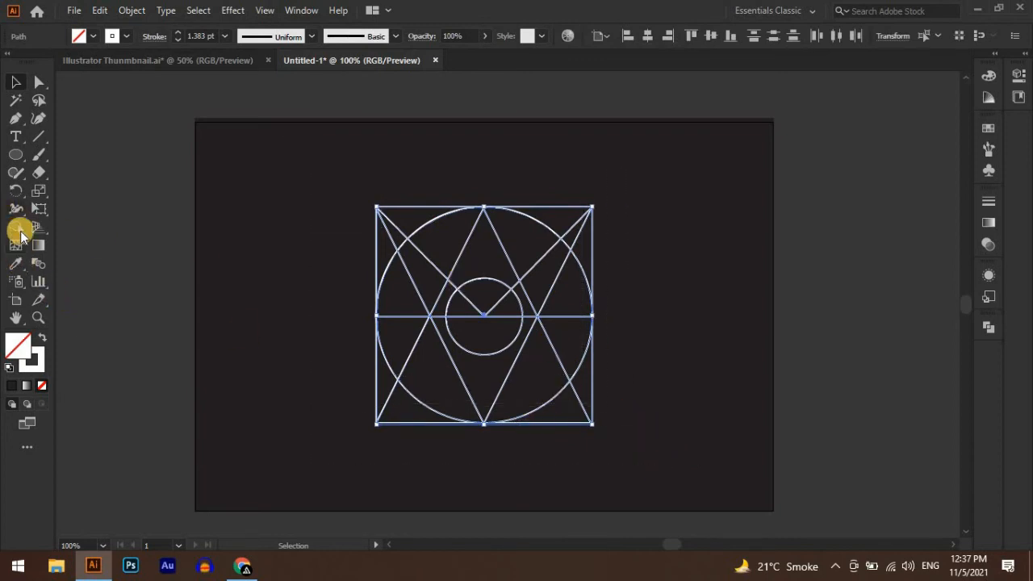
{"action": "left_click", "coordinate": [18, 230]}
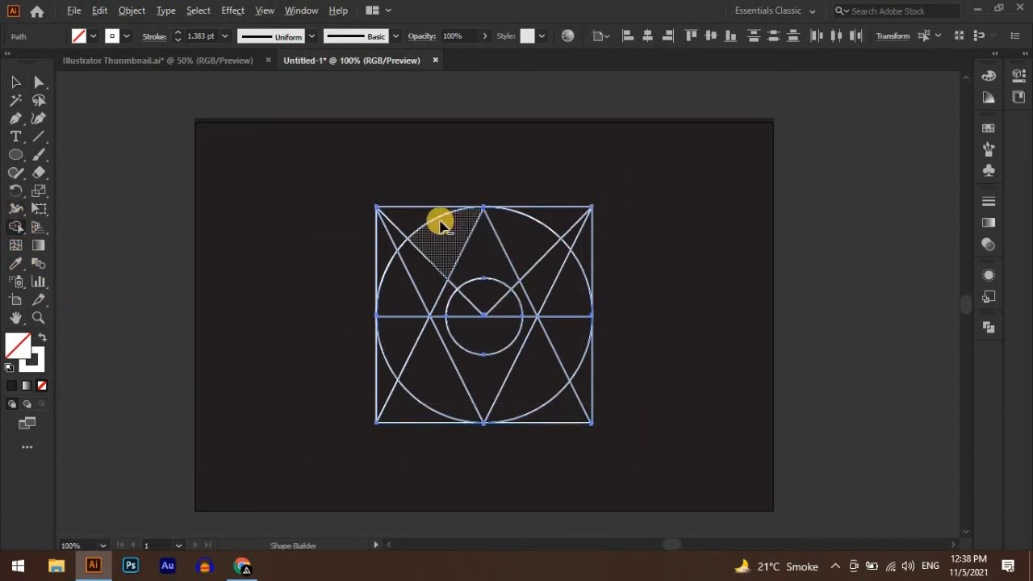
{"action": "left_click", "coordinate": [406, 251]}
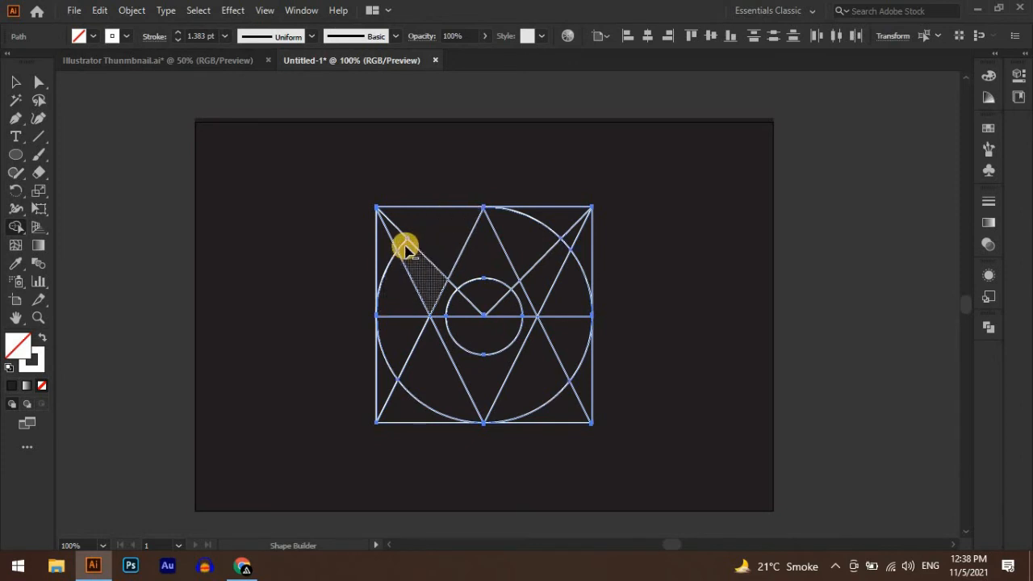
{"action": "left_click", "coordinate": [401, 243]}
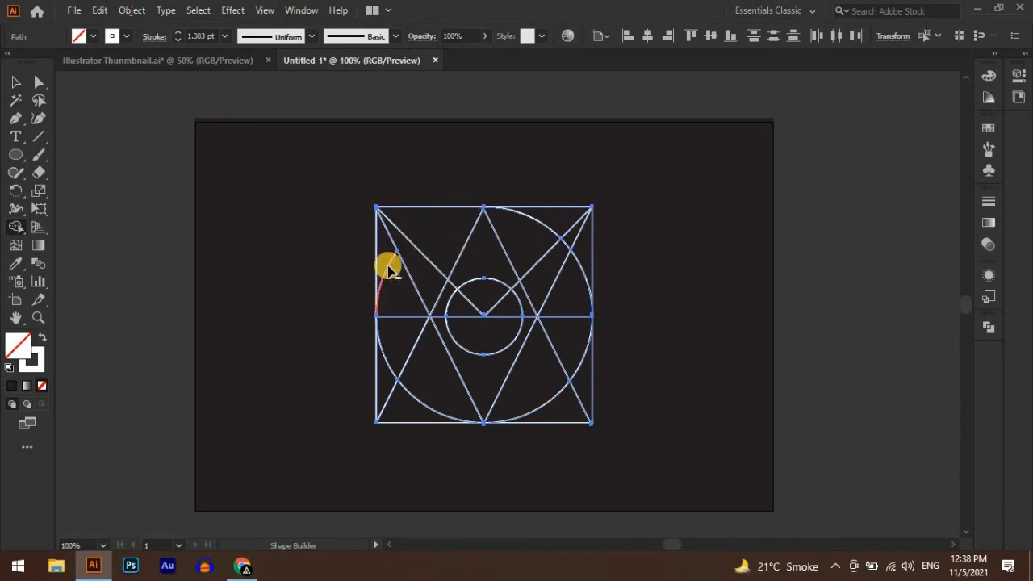
{"action": "left_click", "coordinate": [384, 353], "text": "alt"}
{"action": "left_click", "coordinate": [421, 405], "text": "alt"}
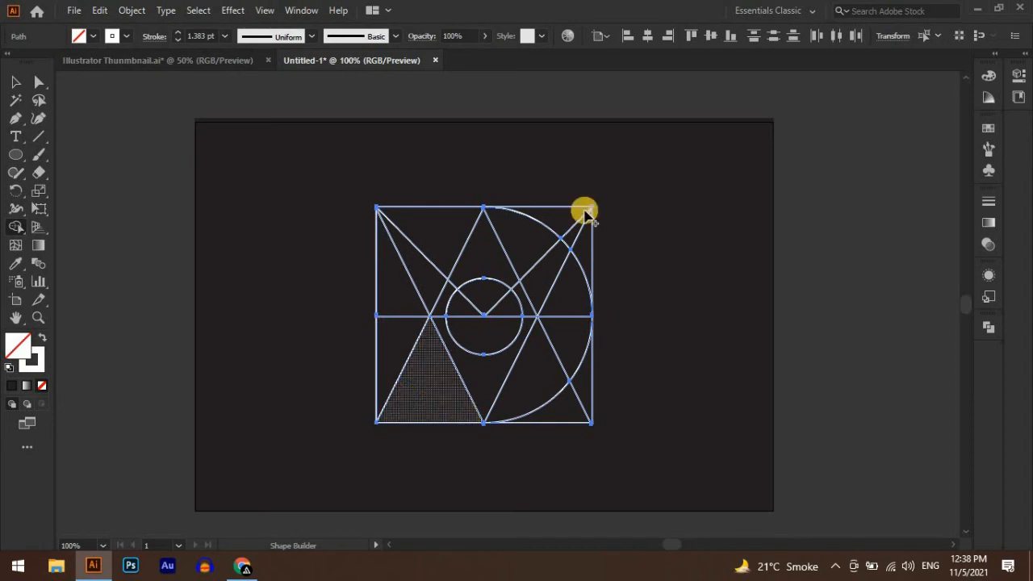
Select the whole emblem, scale it down and place it higher on the artboard to leave room beneath, and deselect it.
{"action": "left_click", "coordinate": [14, 82]}
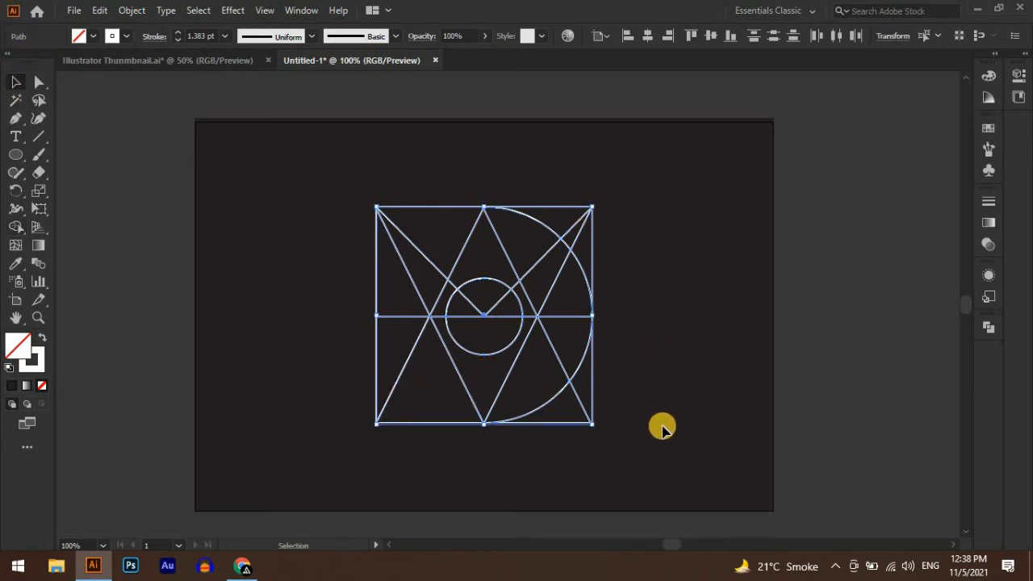
{"action": "left_click_drag", "start_coordinate": [642, 454], "coordinate": [339, 173]}
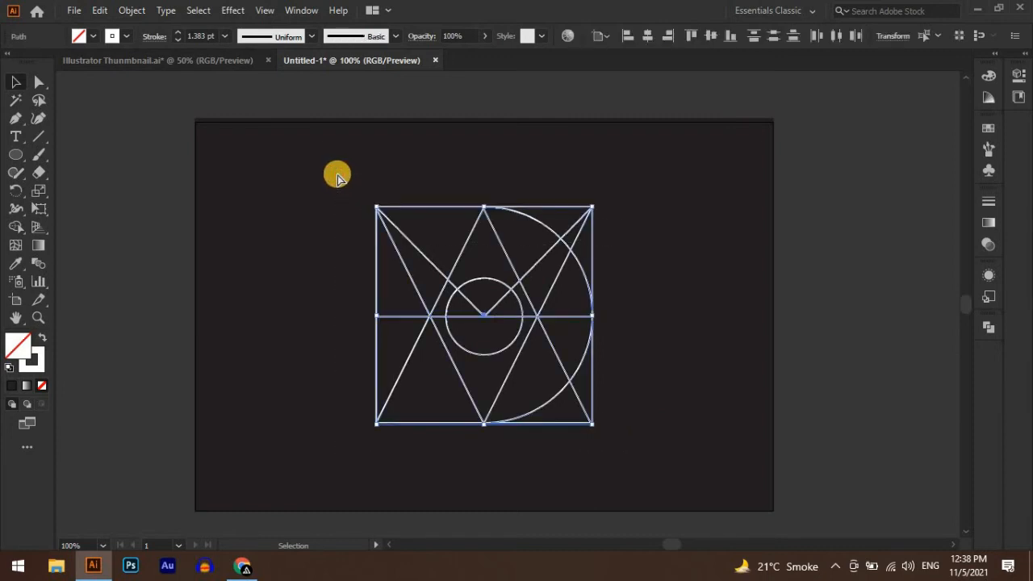
{"action": "mouse_move", "coordinate": [593, 209]}
{"action": "left_mouse_down"}
{"action": "mouse_move", "coordinate": [484, 315]}
{"action": "mouse_move", "coordinate": [497, 270]}
{"action": "left_mouse_up"}
{"action": "left_click", "coordinate": [619, 323]}
Add the name in capital letters as a text line below the emblem and fill it with white.
{"action": "left_click", "coordinate": [14, 138]}
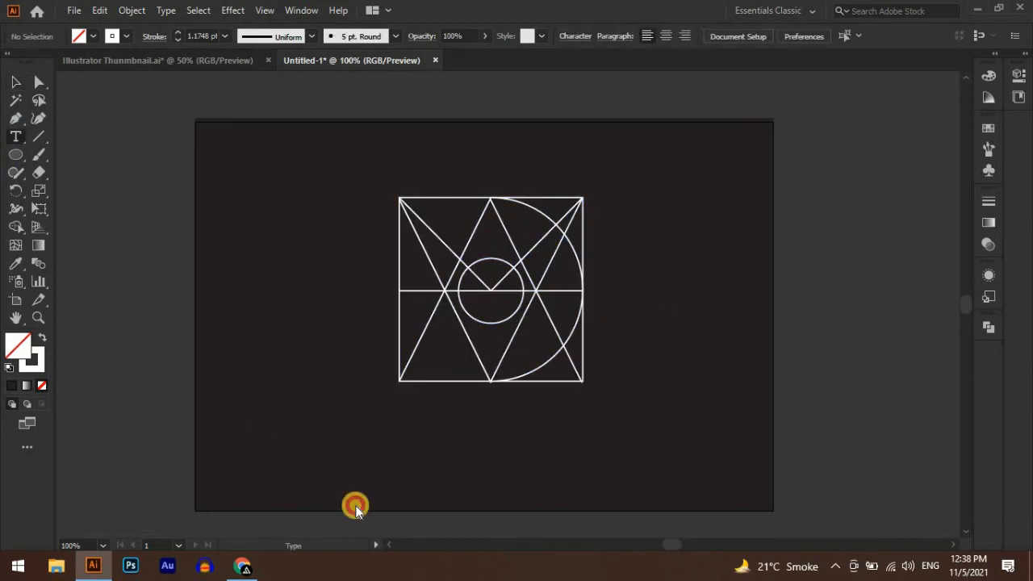
{"action": "left_click", "coordinate": [362, 450]}
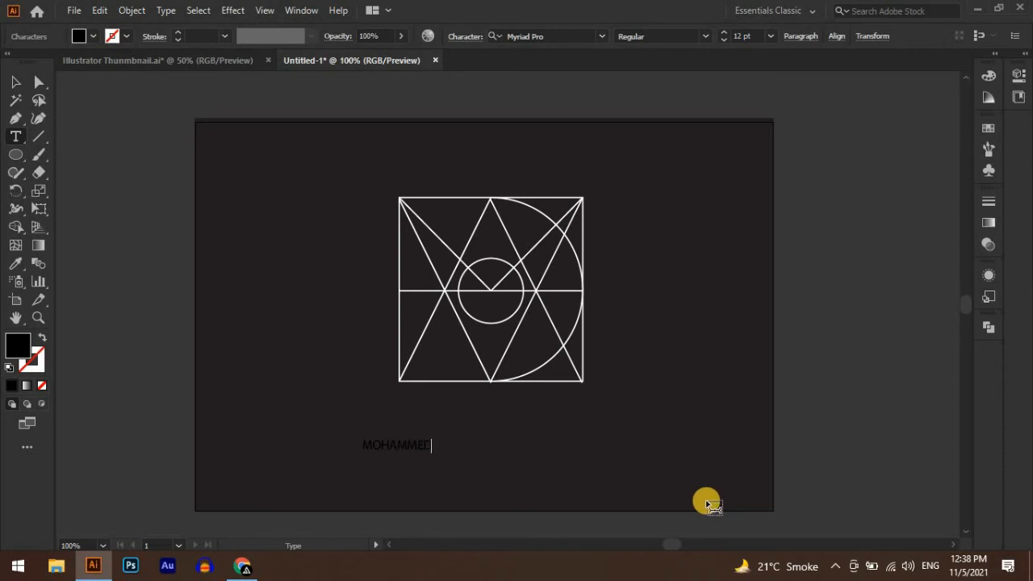
{"action": "key", "text": "ctrl+a"}
{"action": "left_click", "coordinate": [92, 37]}
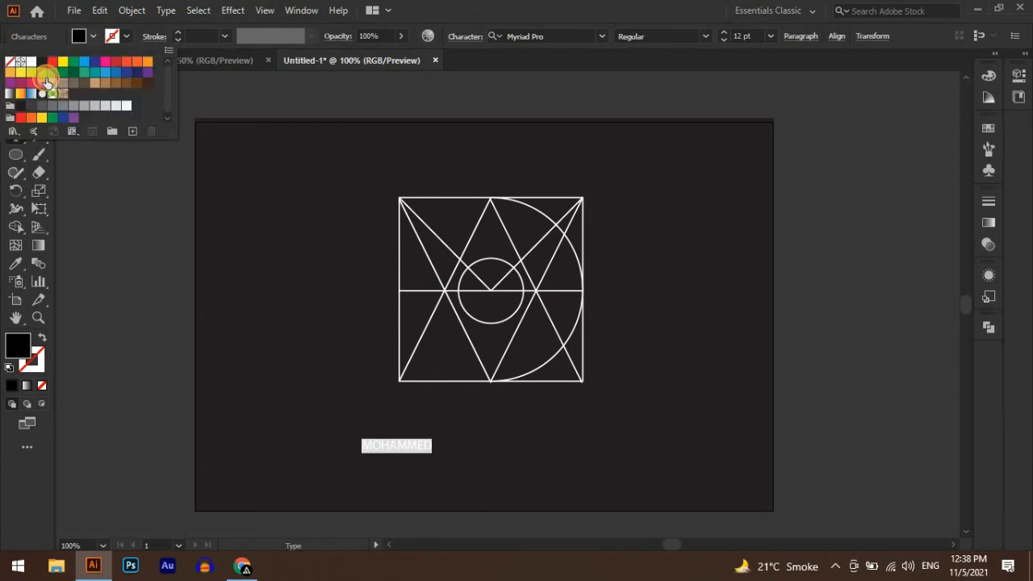
{"action": "left_click", "coordinate": [29, 63]}
{"action": "left_click", "coordinate": [16, 82]}
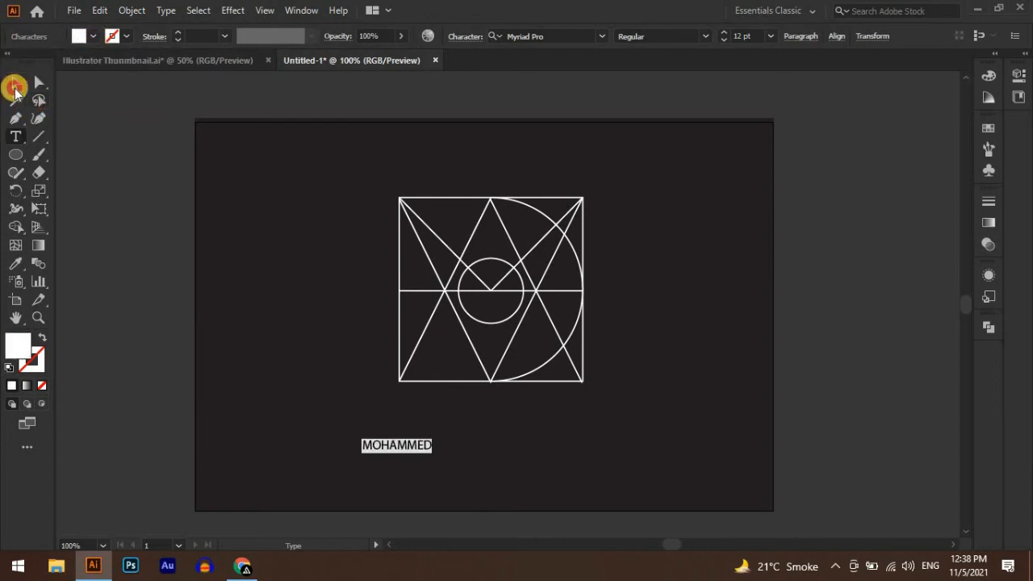
Enlarge the name text to about 53 pt and position it centered below the emblem.
{"action": "left_click", "coordinate": [405, 434]}
{"action": "left_click_drag", "start_coordinate": [466, 430], "coordinate": [563, 405]}
{"action": "left_click_drag", "start_coordinate": [448, 448], "coordinate": [550, 445]}
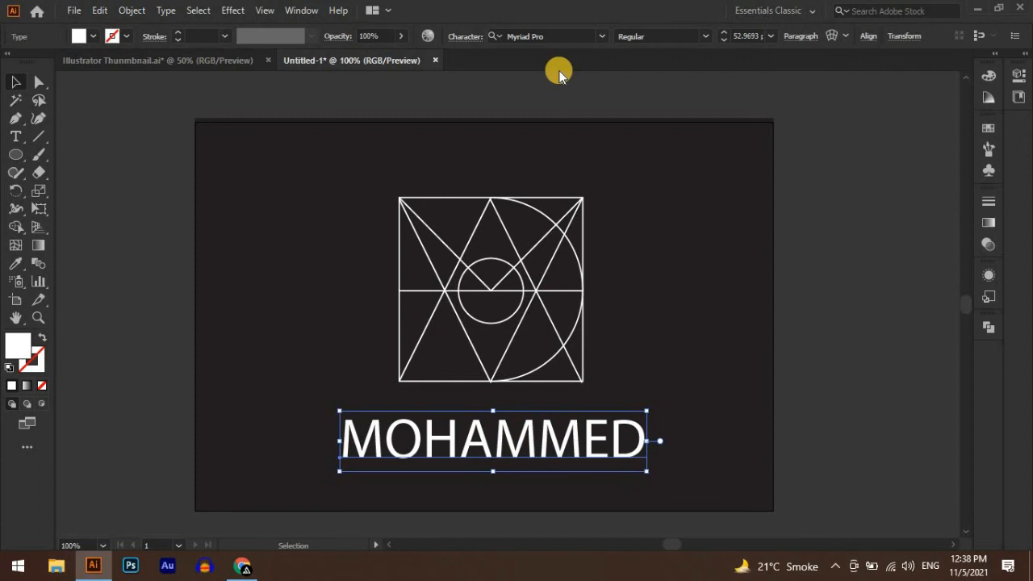
Change the name text's font to Exo 2 Regular Expanded and scale it to about 39.5 pt, centered just under the emblem.
{"action": "left_click", "coordinate": [602, 38]}
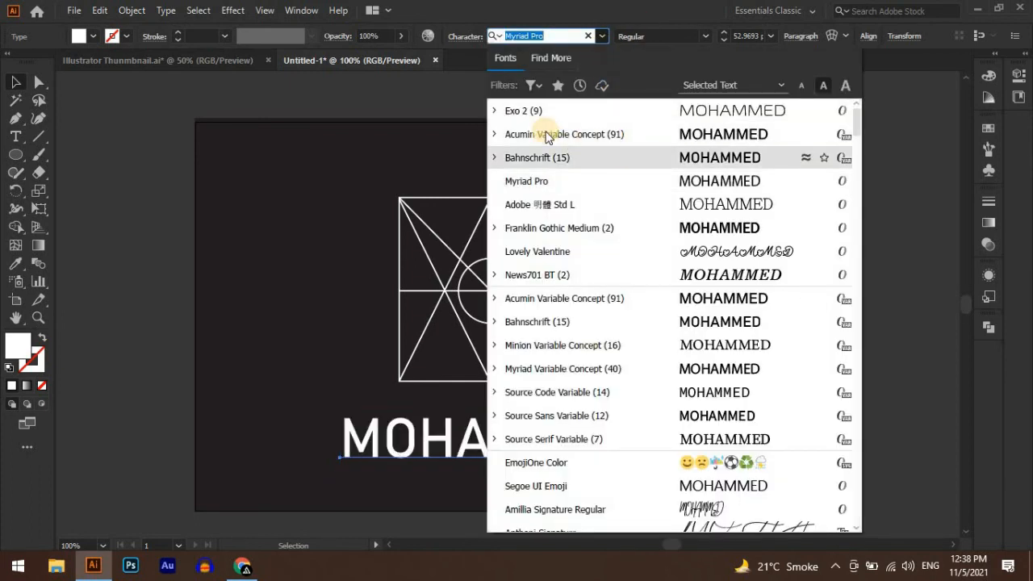
{"action": "left_click", "coordinate": [535, 111]}
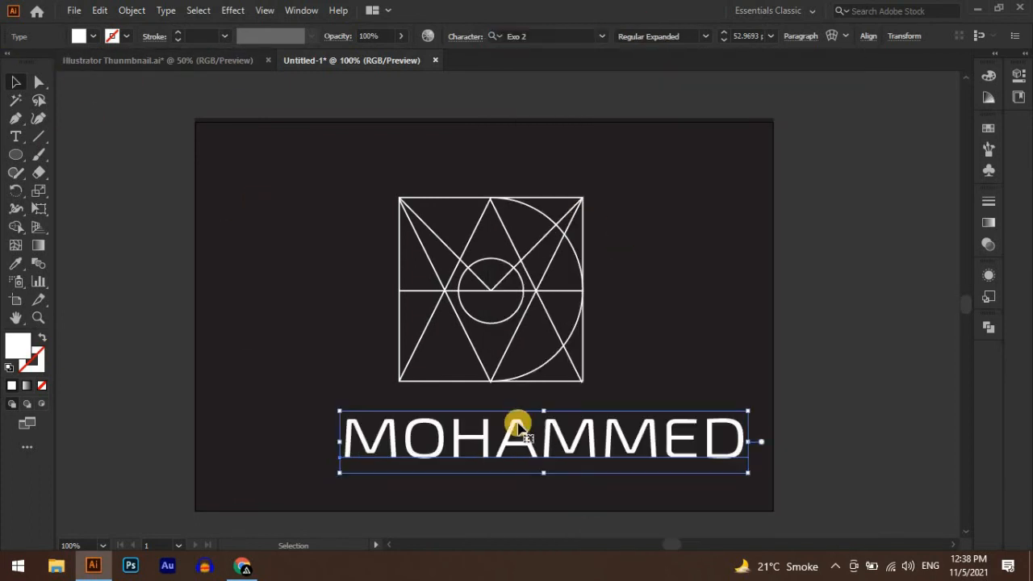
{"action": "left_click_drag", "start_coordinate": [491, 432], "coordinate": [438, 412]}
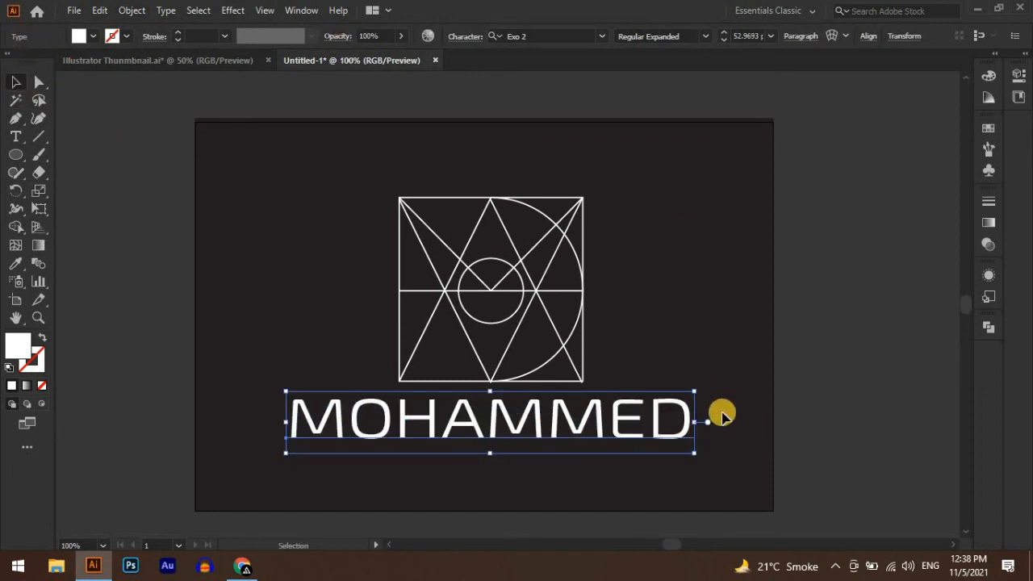
{"action": "left_click_drag", "start_coordinate": [695, 393], "coordinate": [737, 402]}
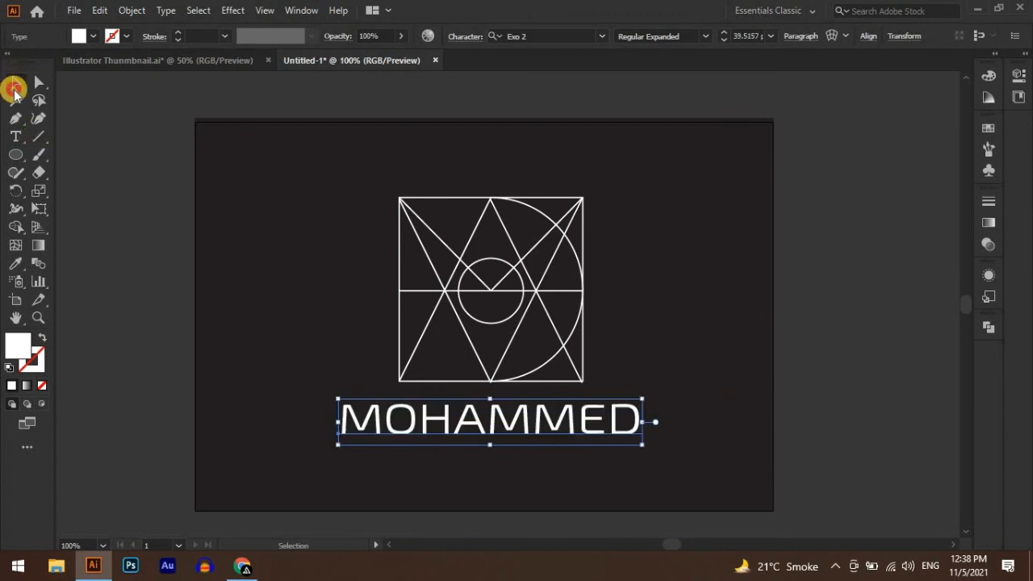
Align the emblem and the name text on their horizontal centers, group them, and deselect the group.
{"action": "left_click", "coordinate": [492, 297], "text": "shift"}
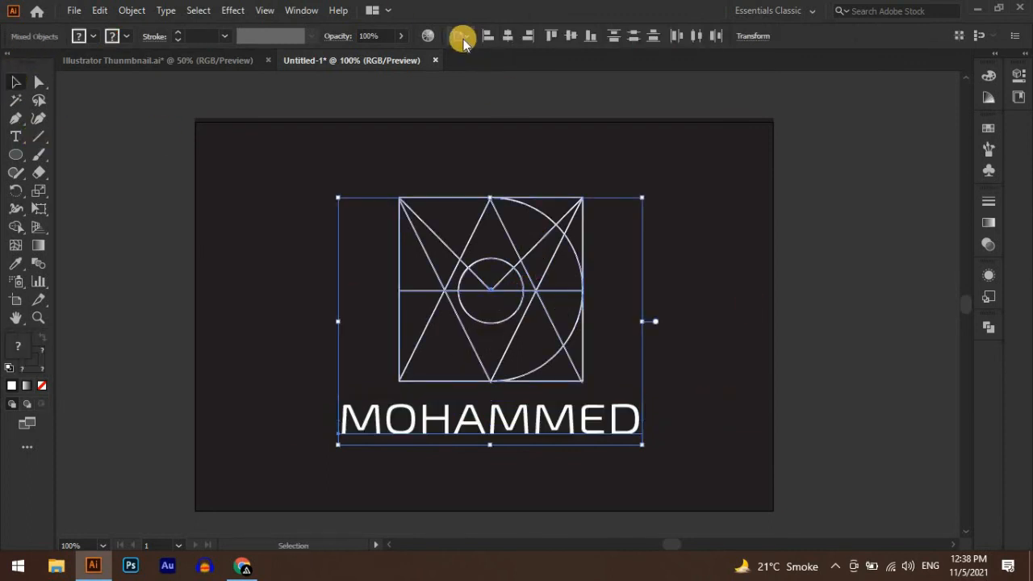
{"action": "left_click", "coordinate": [462, 38]}
{"action": "left_click", "coordinate": [476, 75]}
{"action": "left_click", "coordinate": [573, 311]}
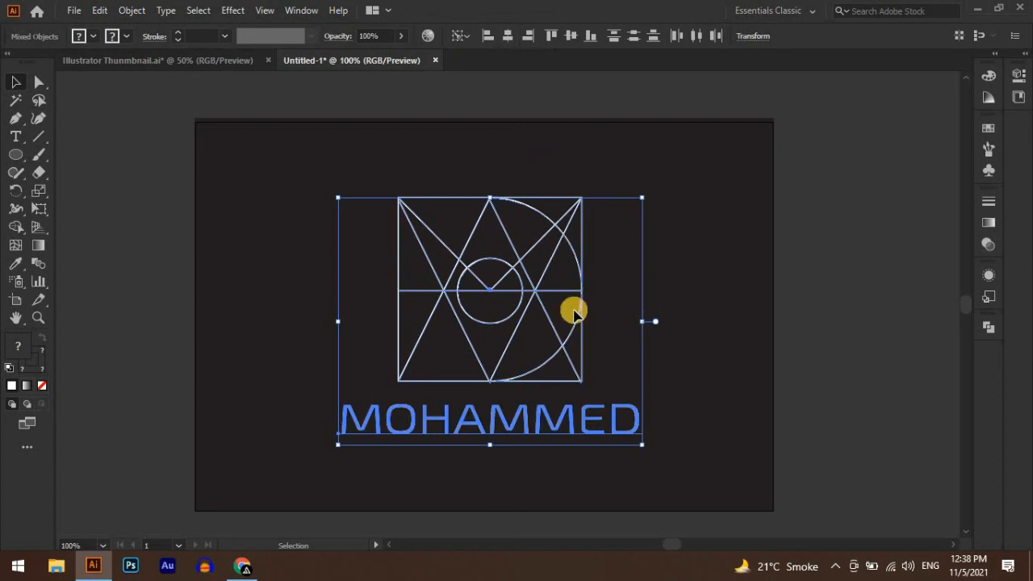
{"action": "key", "text": "ctrl+g"}
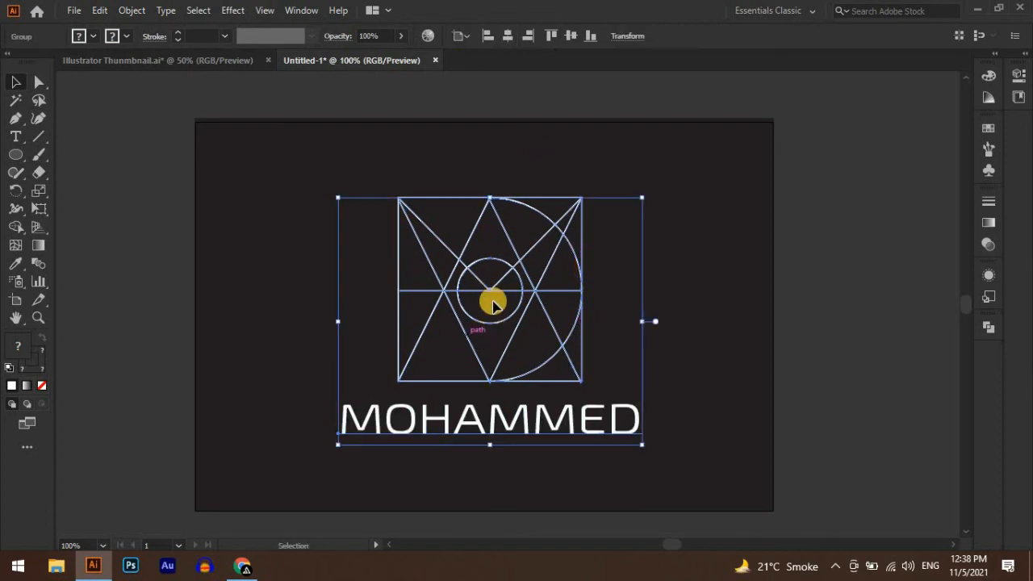
{"action": "left_click", "coordinate": [380, 342]}
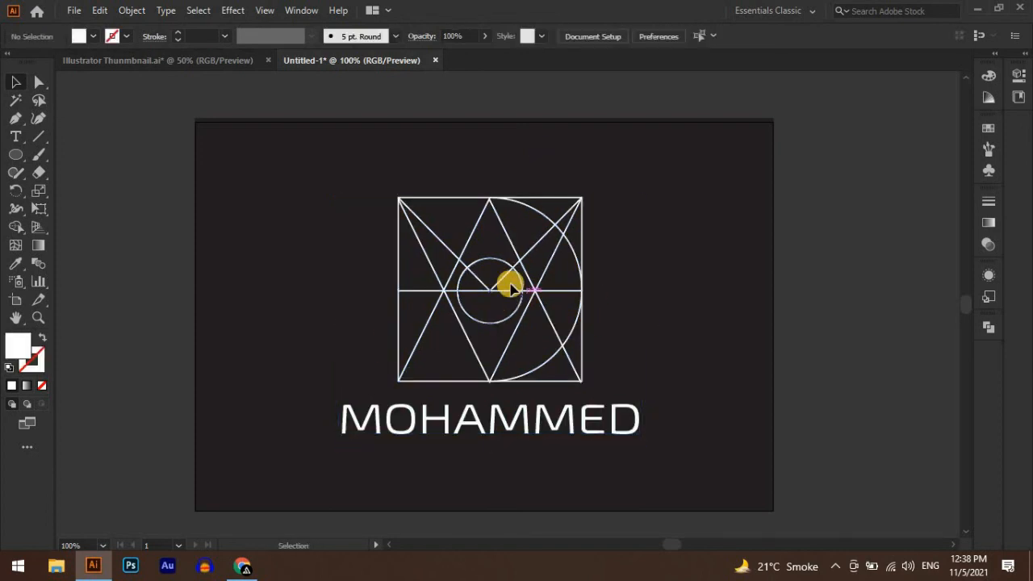
Move the grouped logo slightly to the right on the artboard and deselect it.
{"action": "left_click_drag", "start_coordinate": [495, 293], "coordinate": [513, 291]}
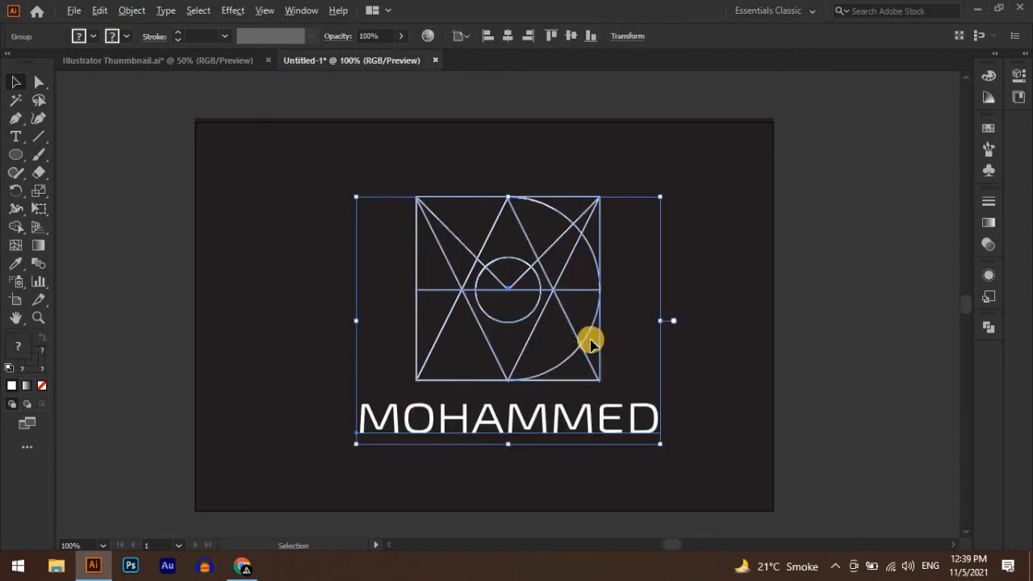
{"action": "left_click", "coordinate": [454, 311]}
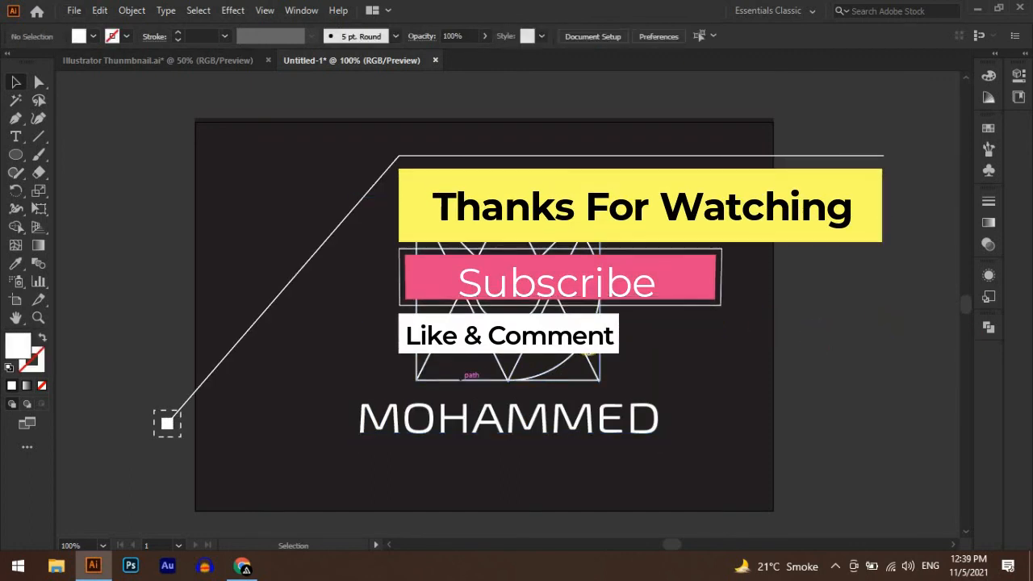
{"action": "key", "text": "ctrl+plus"}
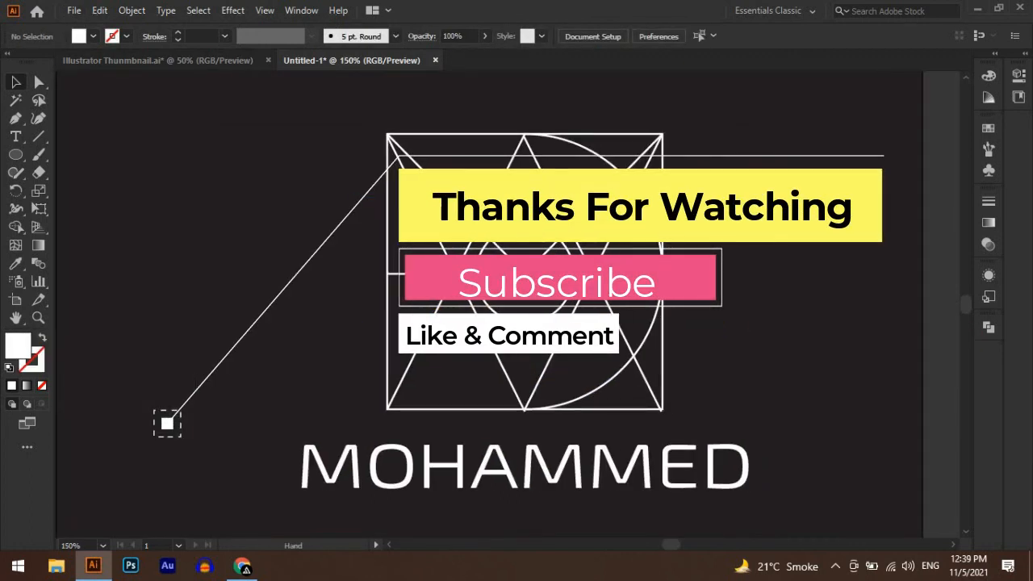